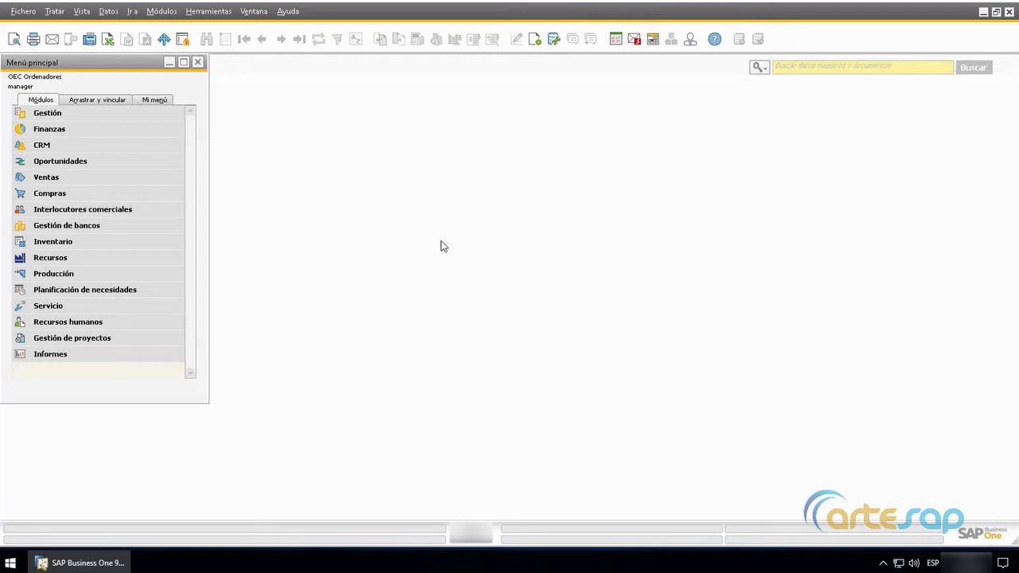
Open the sales module's customer invoice form (Factura de clientes) and display the previous recorded invoice
click(164, 182)
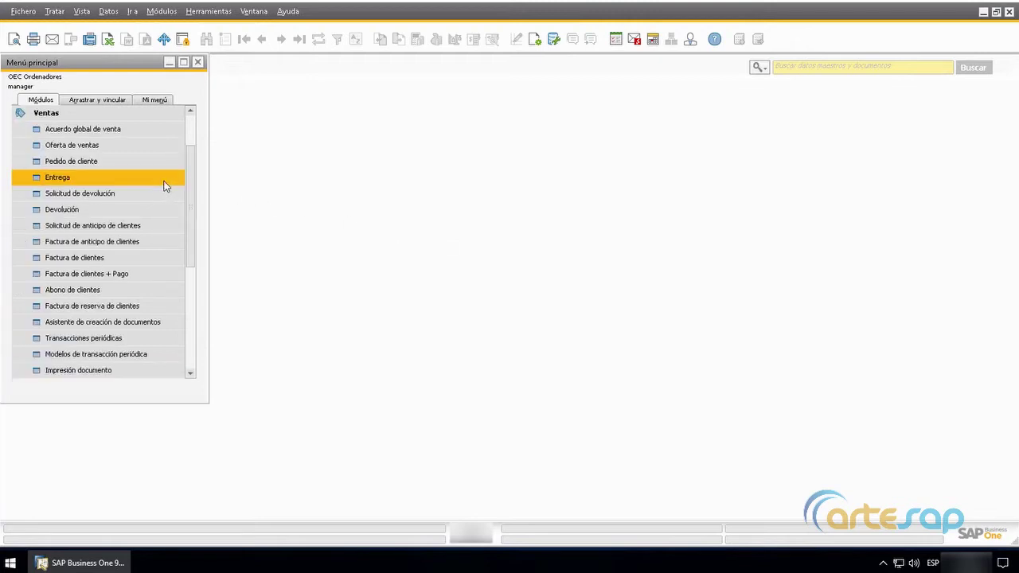
click(149, 257)
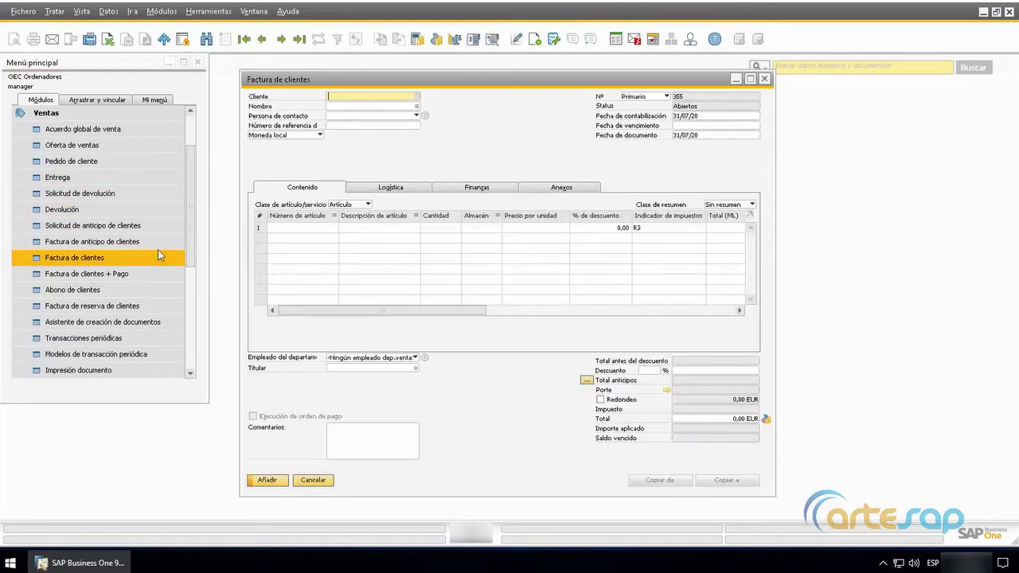
click(260, 41)
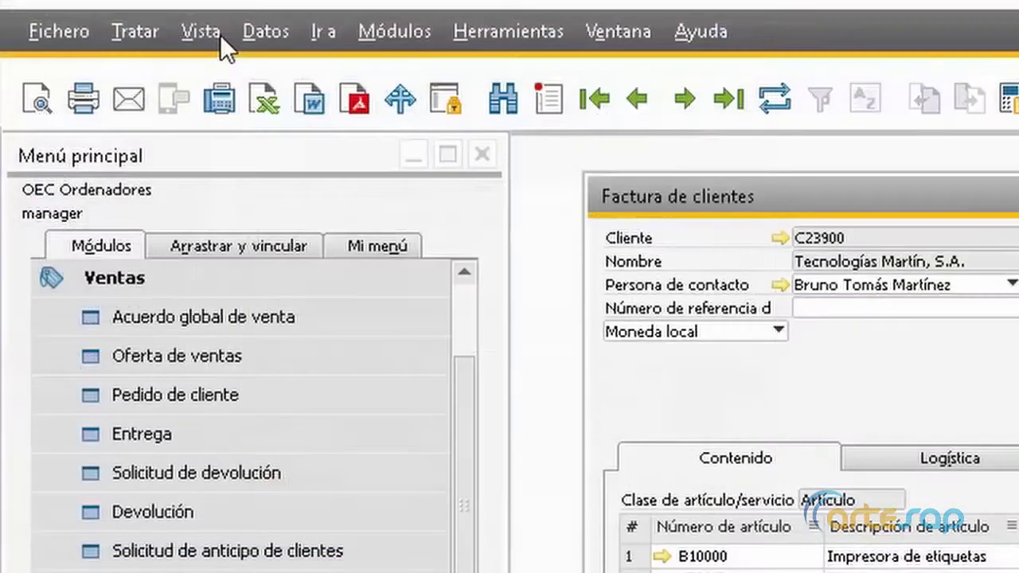
Enable the system information display (Información sistema) and check that the option is active
click(201, 32)
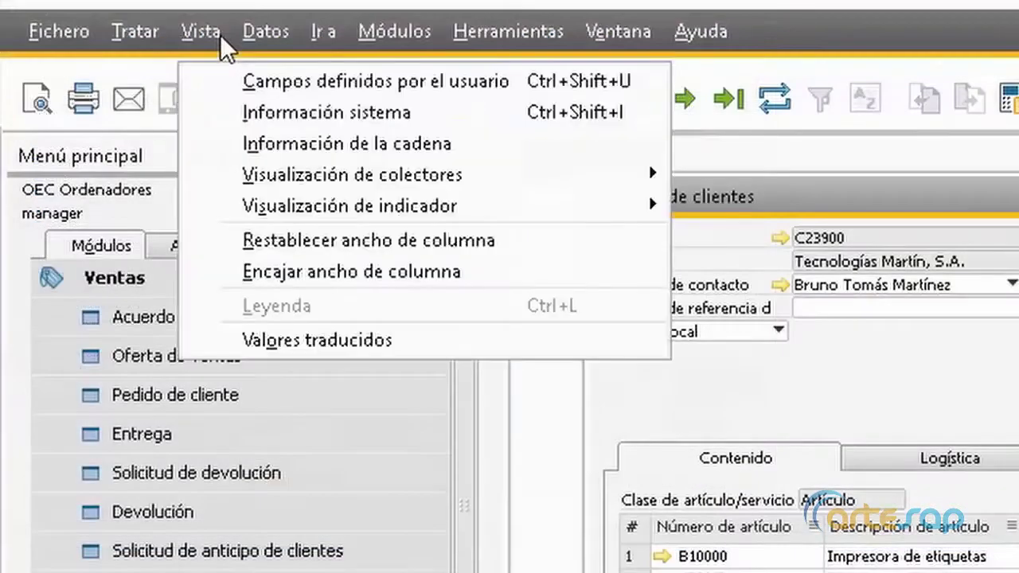
click(244, 105)
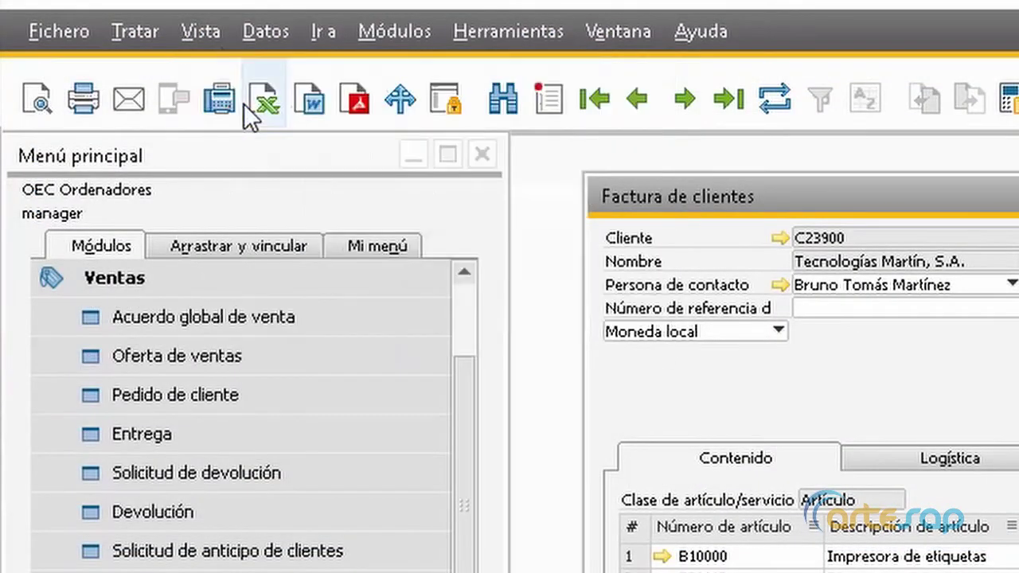
click(219, 32)
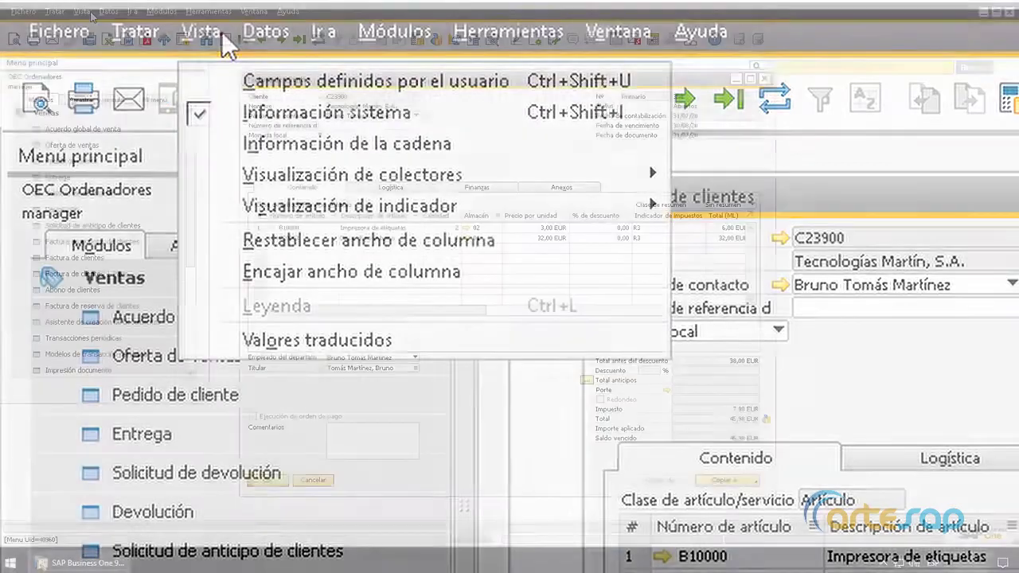
click(222, 31)
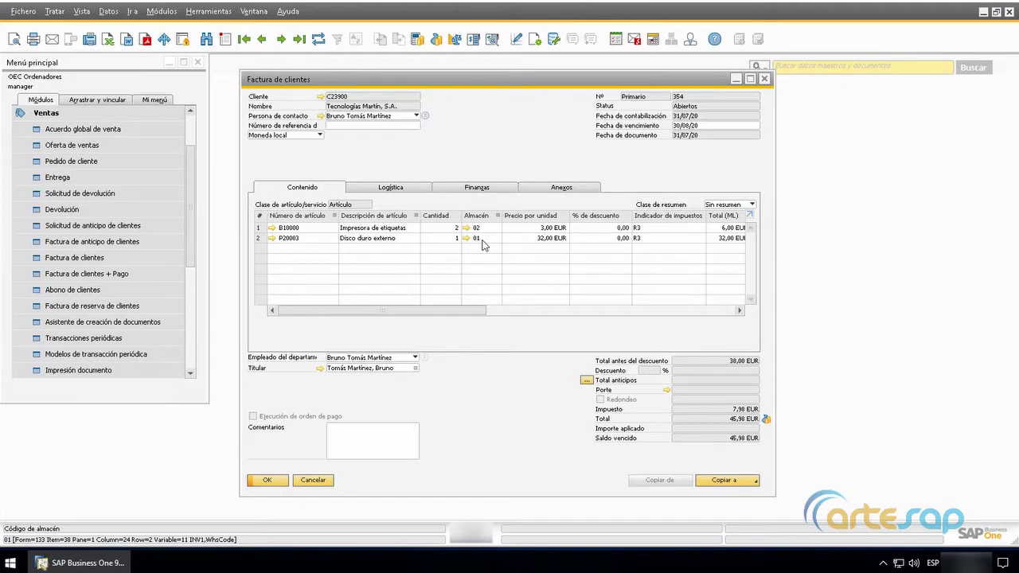
Open the query generator (Generador de consultas) and show its list of conditions and variables
click(223, 12)
mouse_move(319, 163)
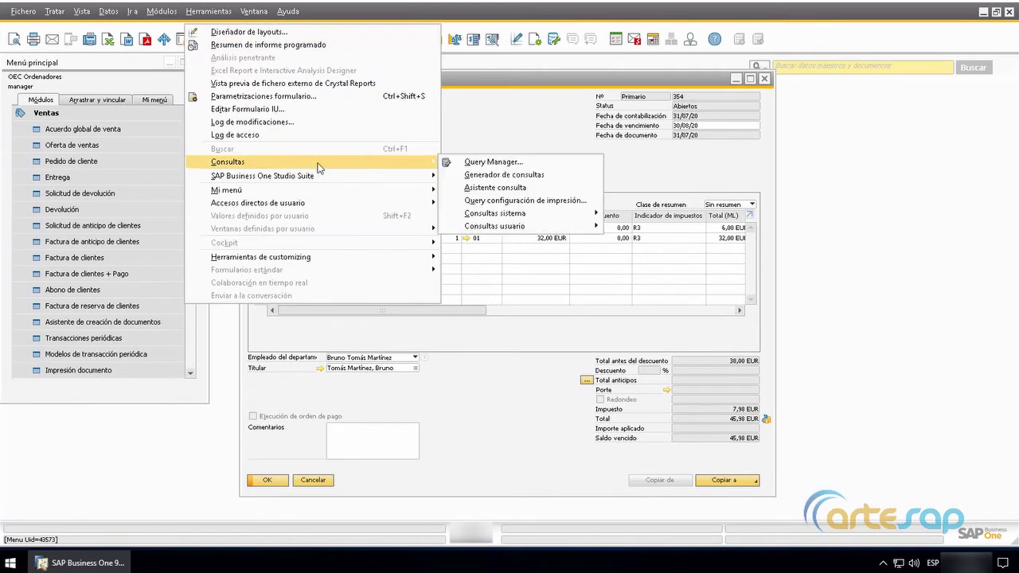
click(501, 176)
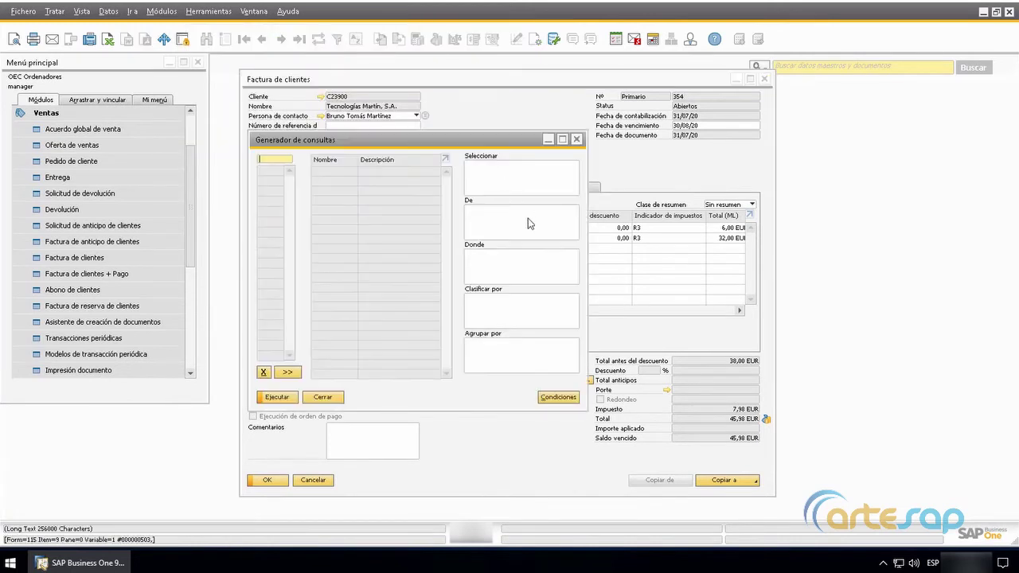
click(560, 397)
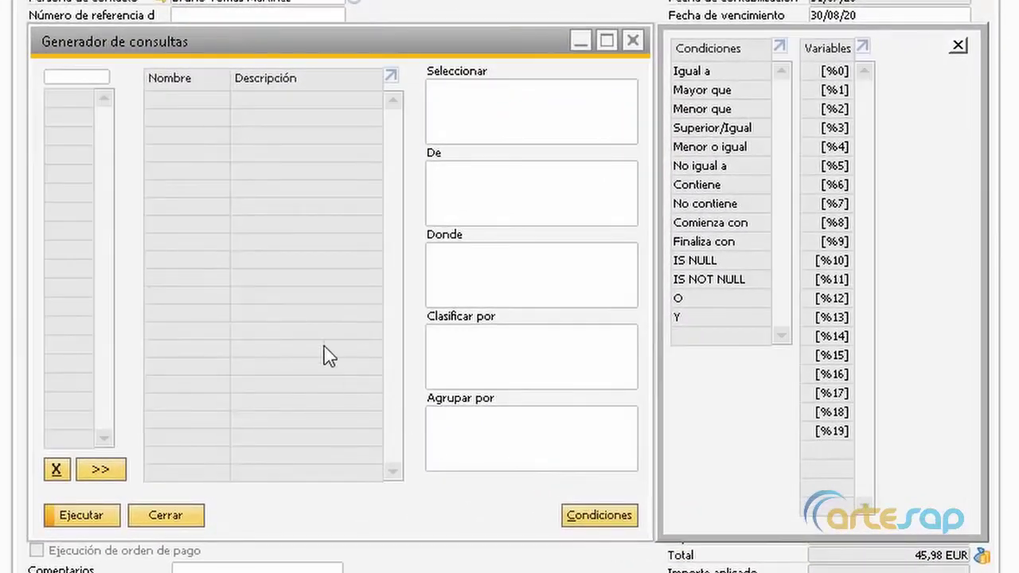
Add the invoice header table OINV to the query
click(93, 77)
text(oinv)
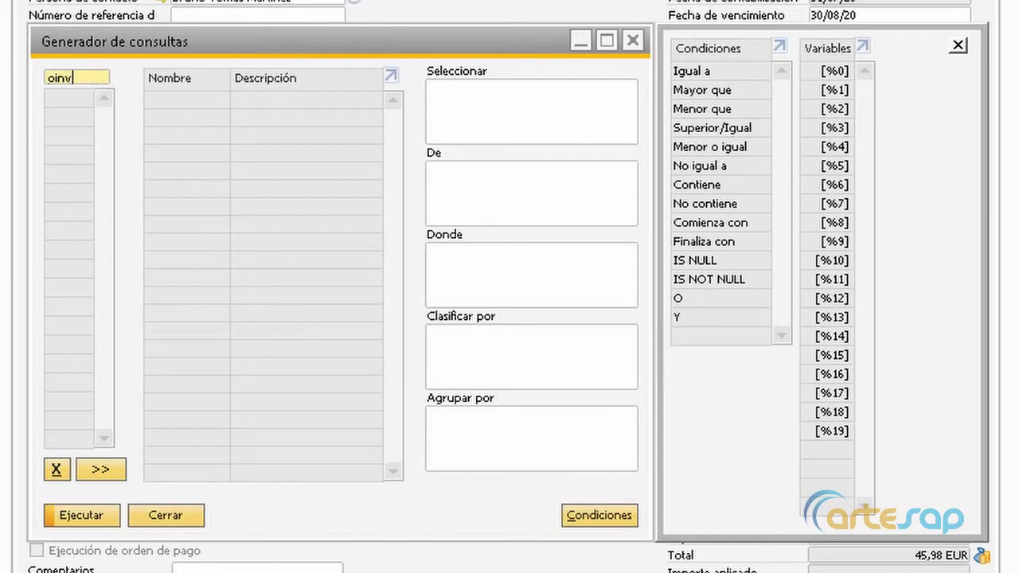
key(Tab)
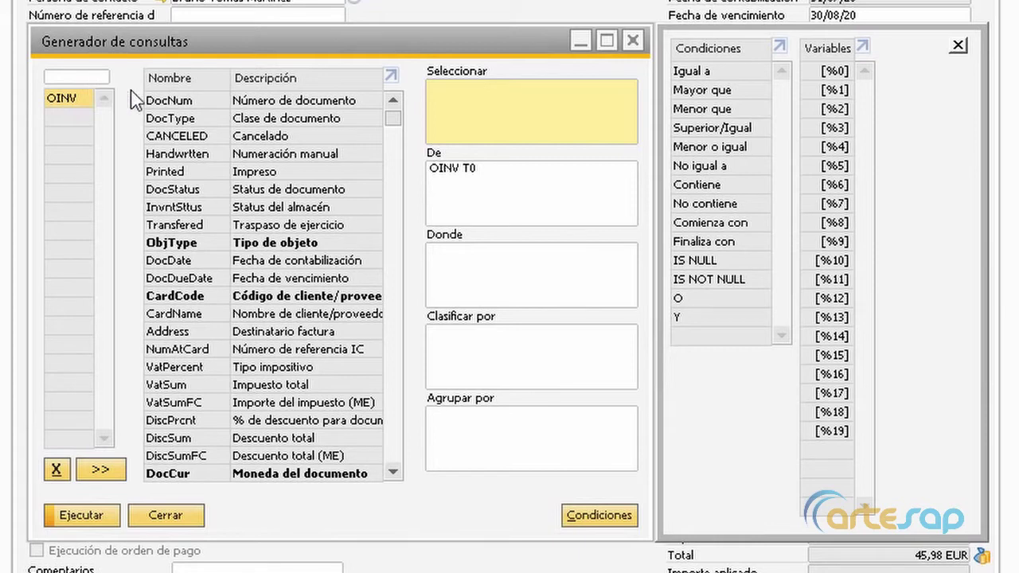
Add the OINV fields DocNum, CardCode, CardName and DocDate to the query's selection
double_click(182, 103)
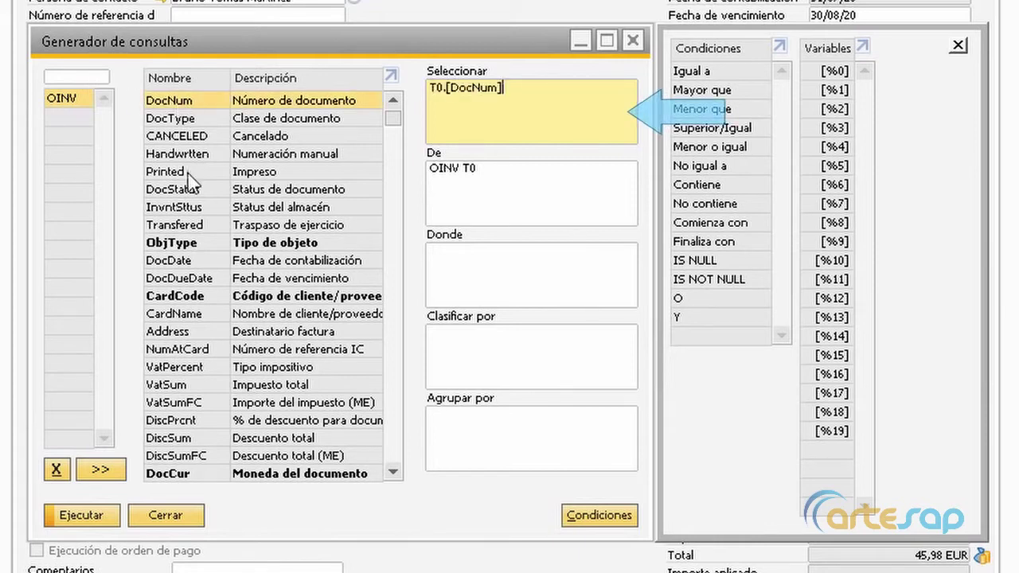
double_click(196, 301)
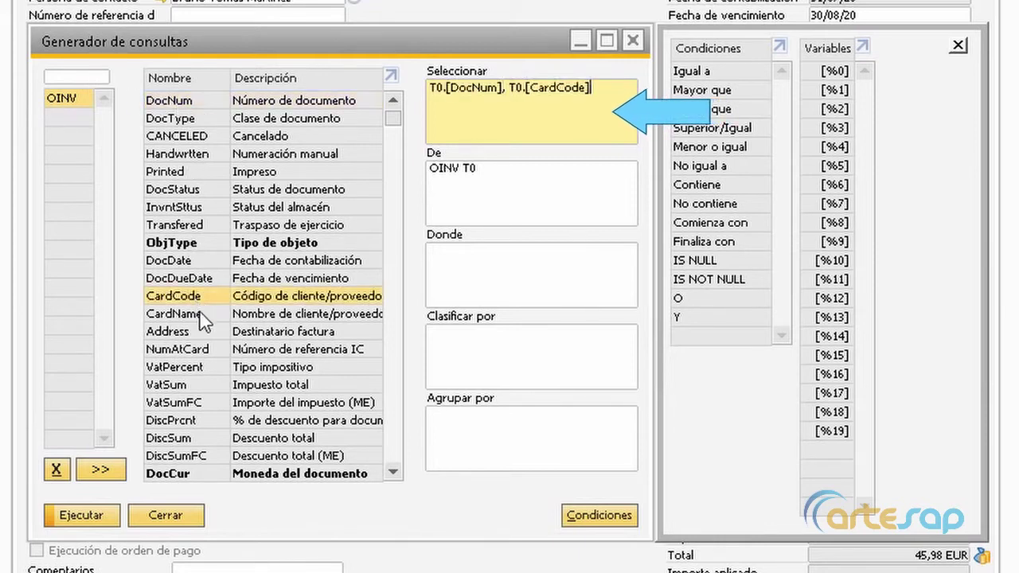
double_click(199, 312)
double_click(213, 269)
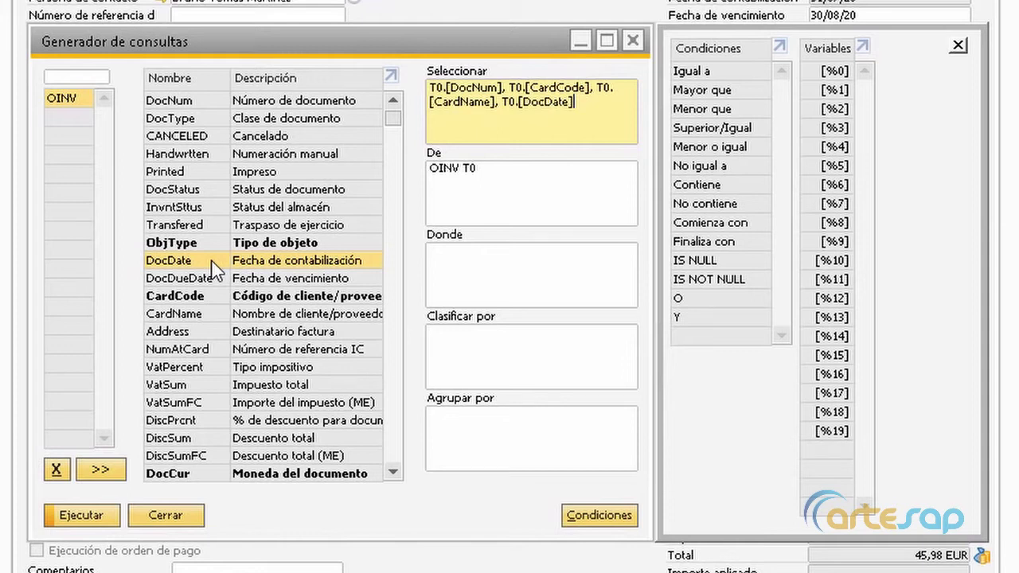
Sort the OINV field list by name and by description, reversing the order of each
double_click(213, 80)
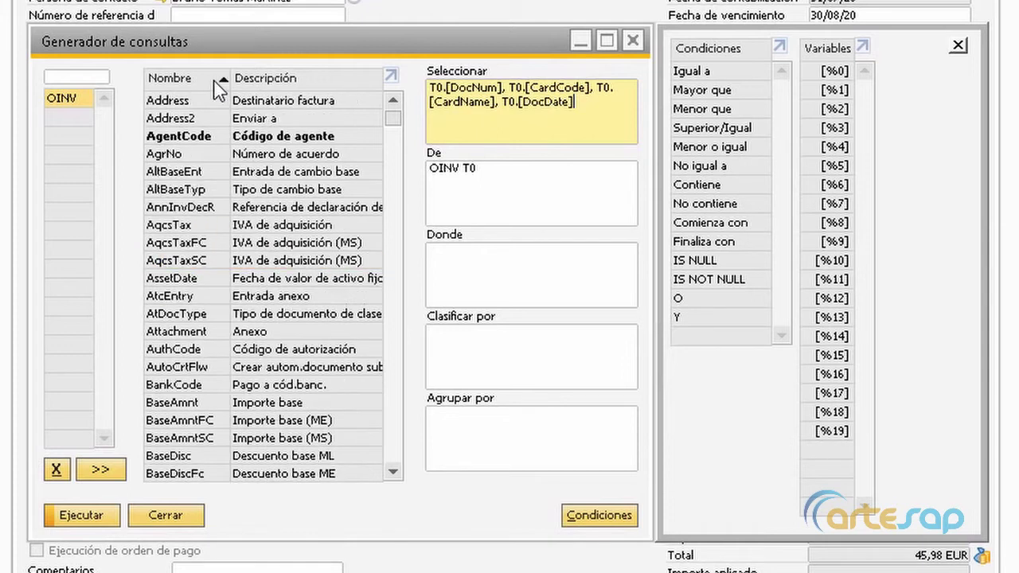
double_click(214, 80)
double_click(317, 80)
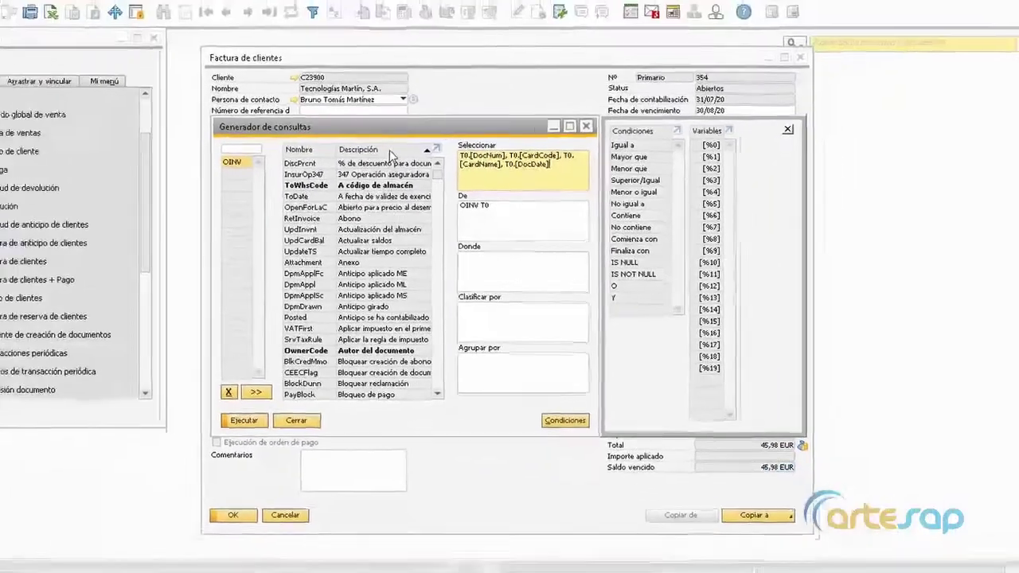
double_click(353, 109)
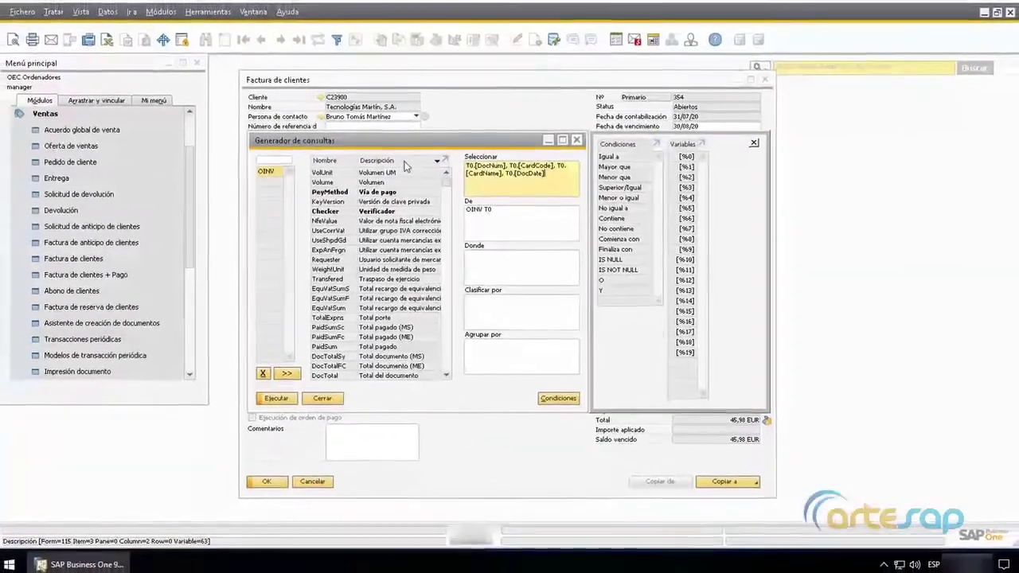
Run the query on the invoice header fields and close its result preview
click(278, 397)
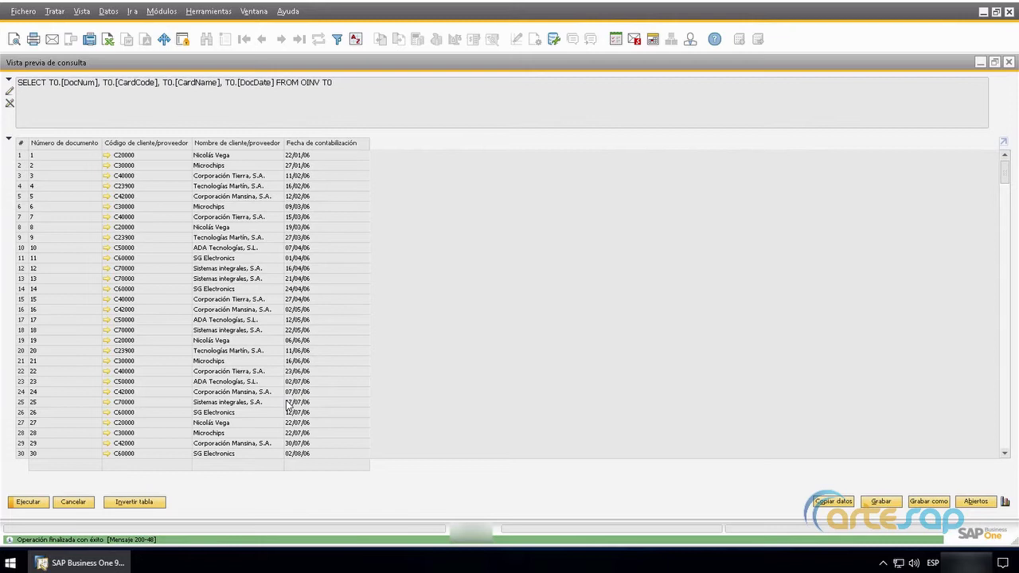
click(73, 502)
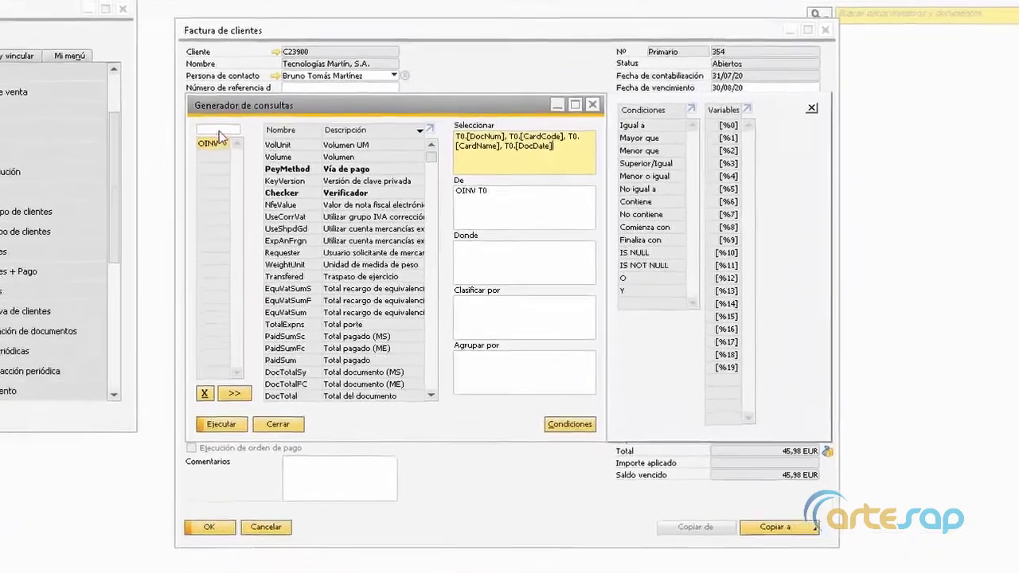
Add the invoice lines table INV1 to the query alongside OINV
click(275, 160)
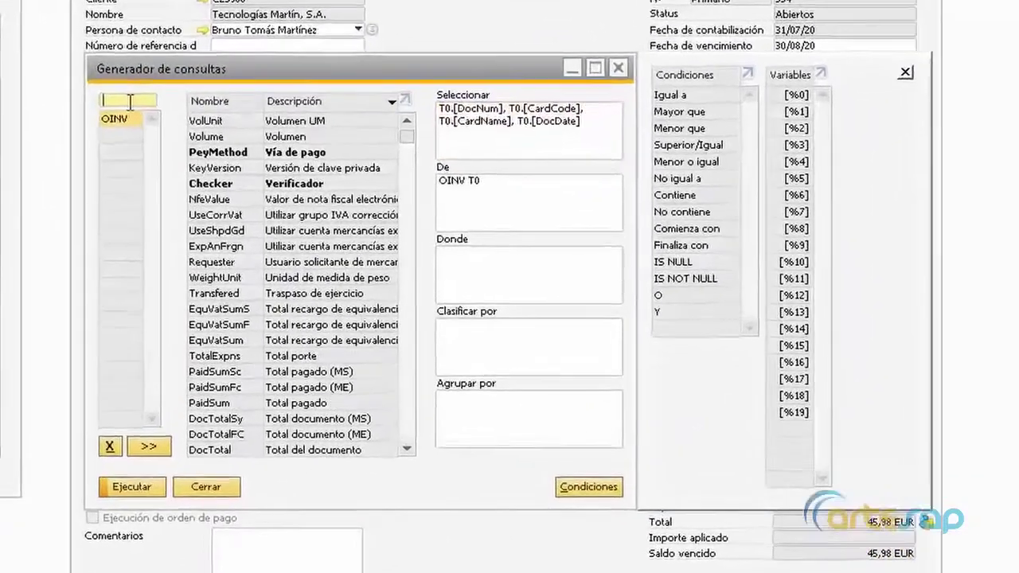
text(inv1)
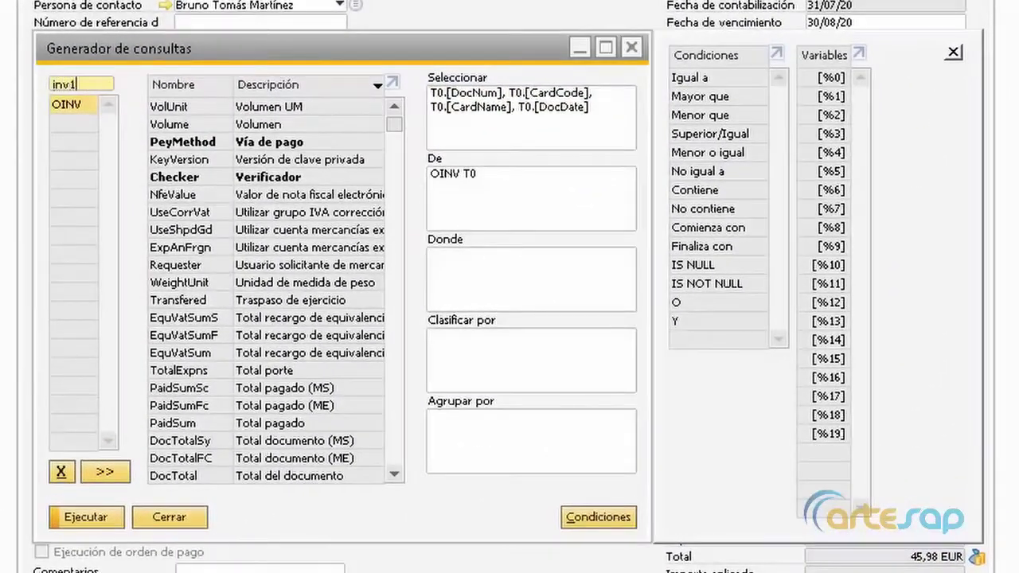
key(Return)
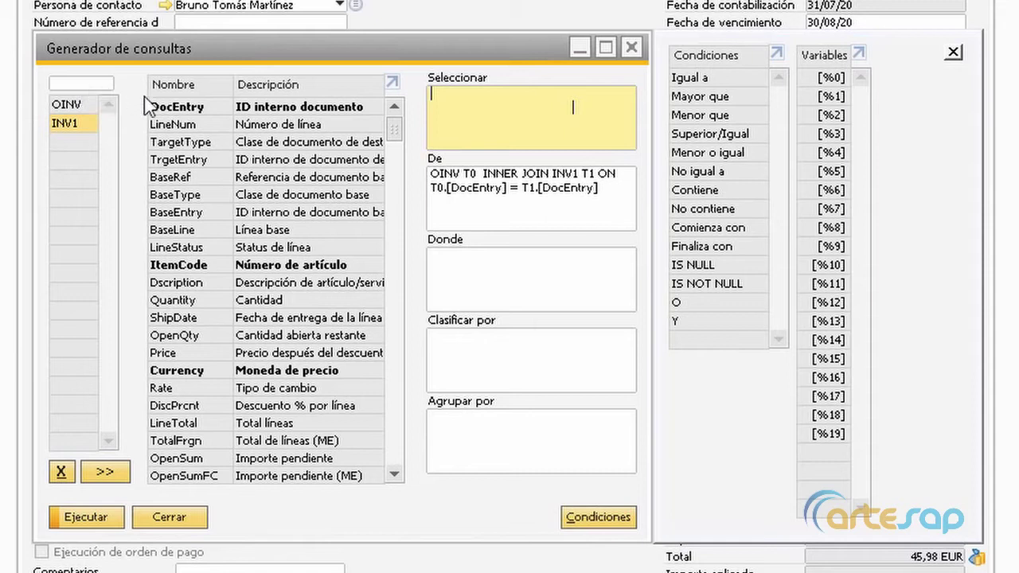
Add the INV1 fields ItemCode, Dscription, Quantity, Price and LineTotal to the query's selection
double_click(362, 272)
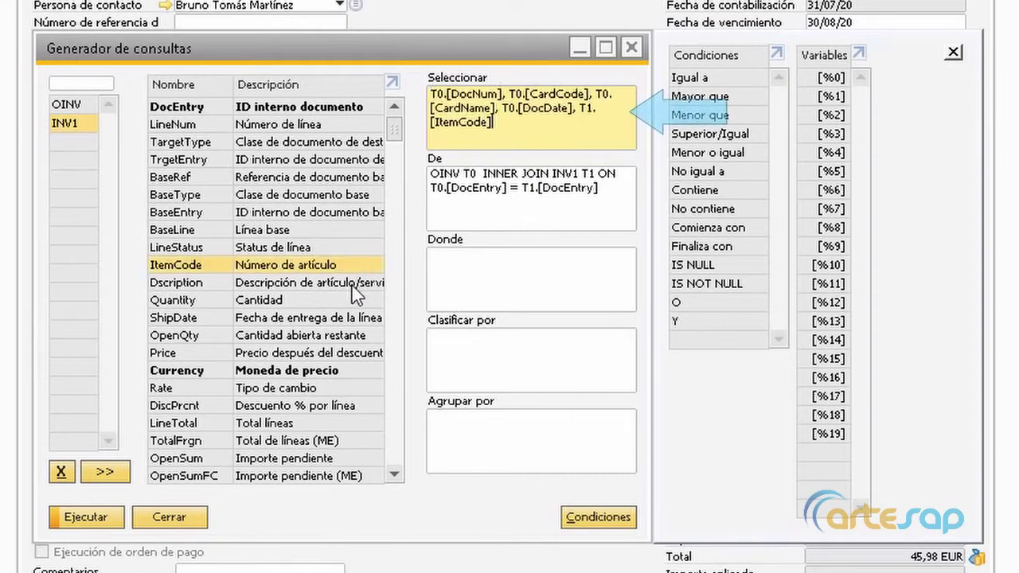
double_click(353, 283)
double_click(355, 301)
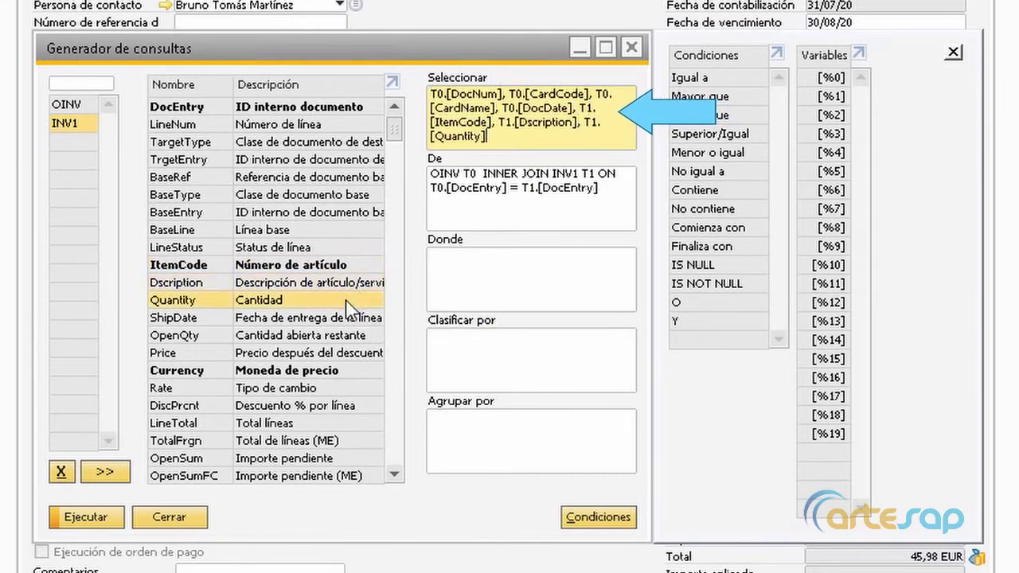
double_click(358, 353)
double_click(354, 423)
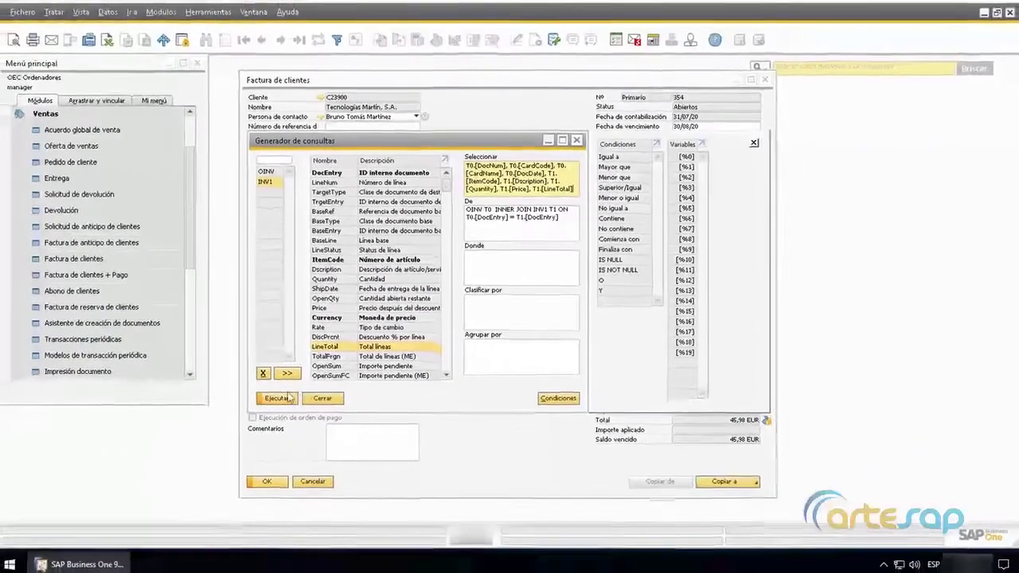
Run the joined header and line query and close its result preview
click(277, 397)
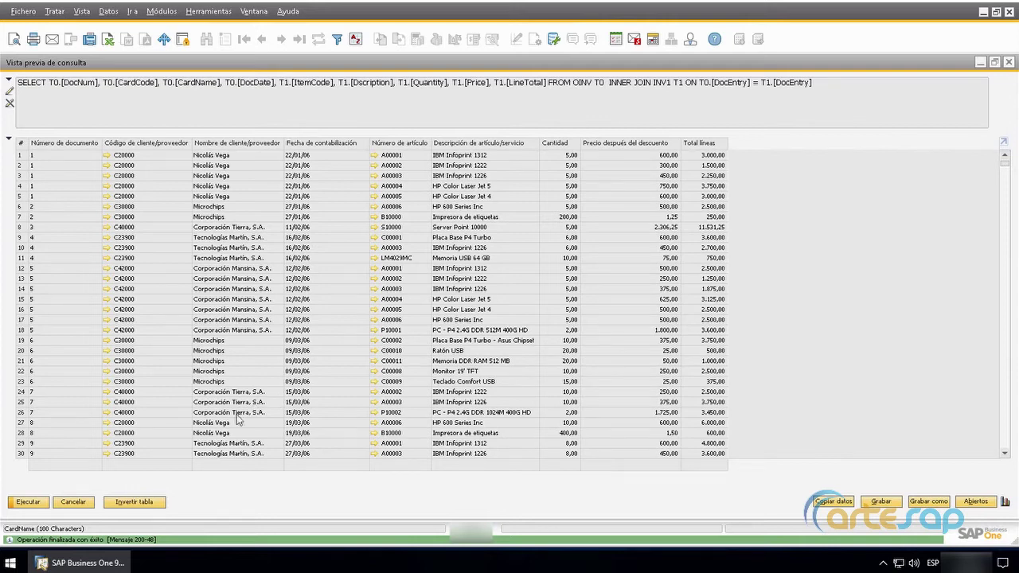
click(74, 502)
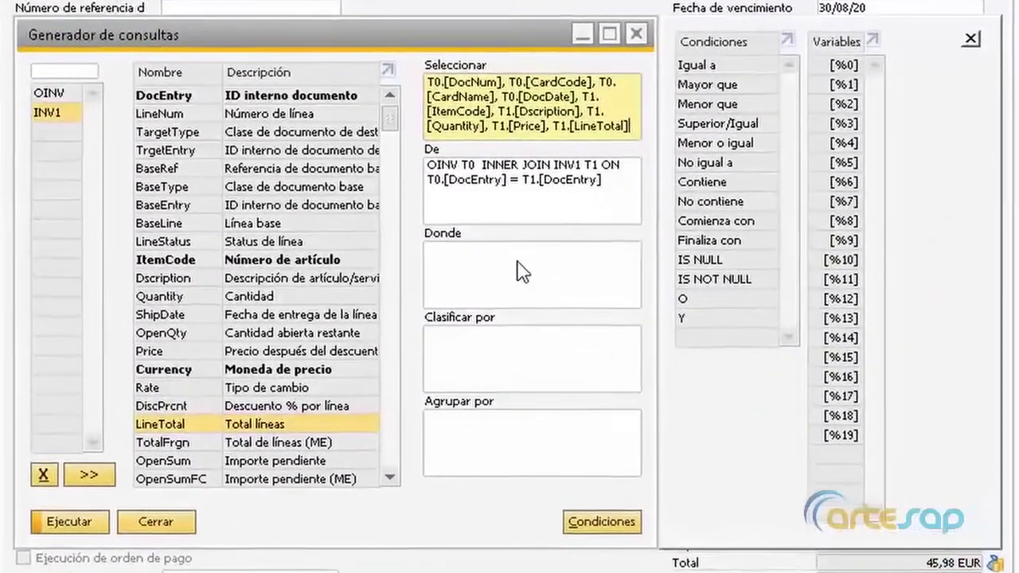
Filter the query to invoices whose OINV DocDate equals '2016/08/25' and run it
click(517, 263)
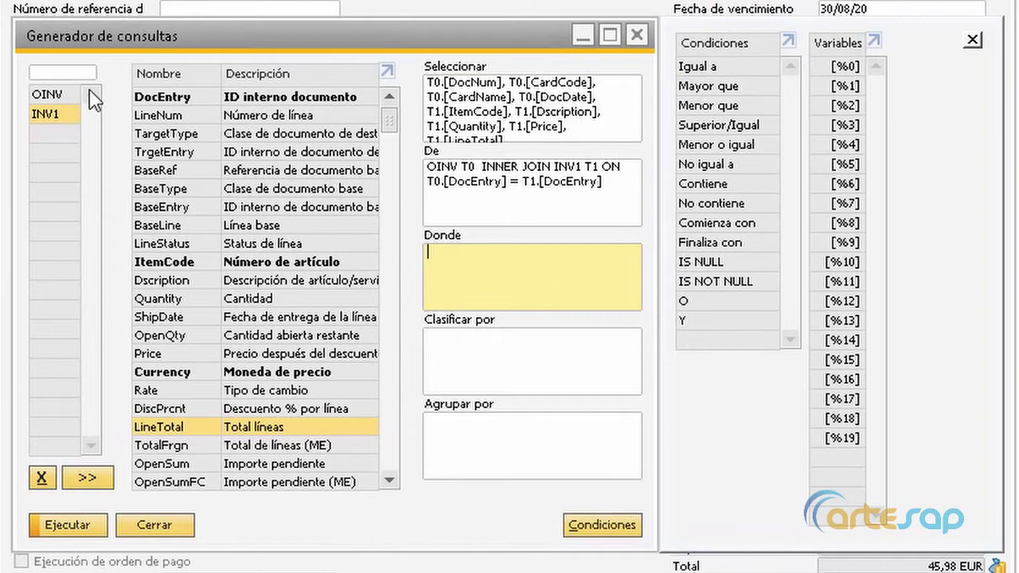
click(62, 100)
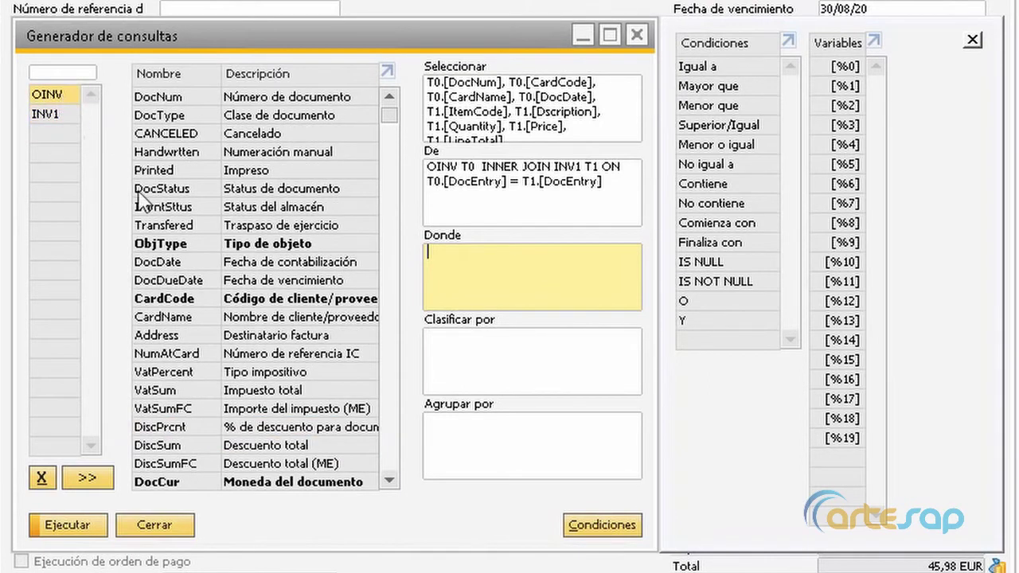
double_click(192, 260)
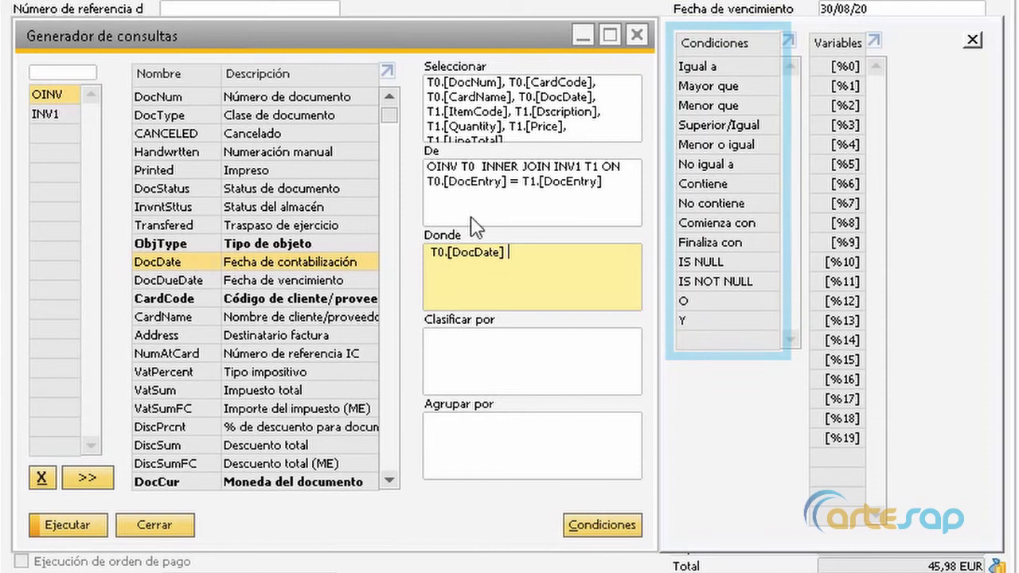
double_click(736, 68)
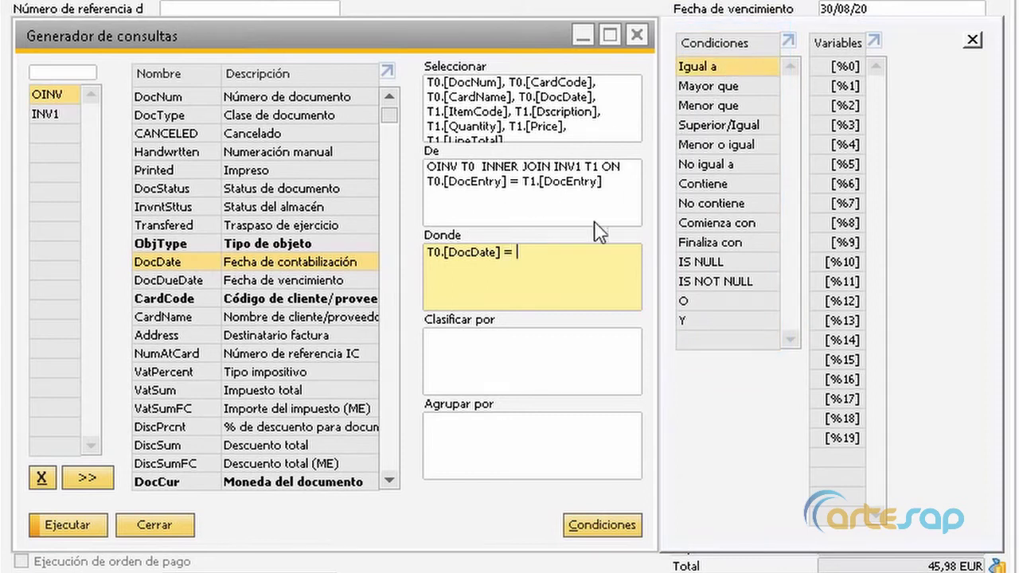
text('2016/08/25')
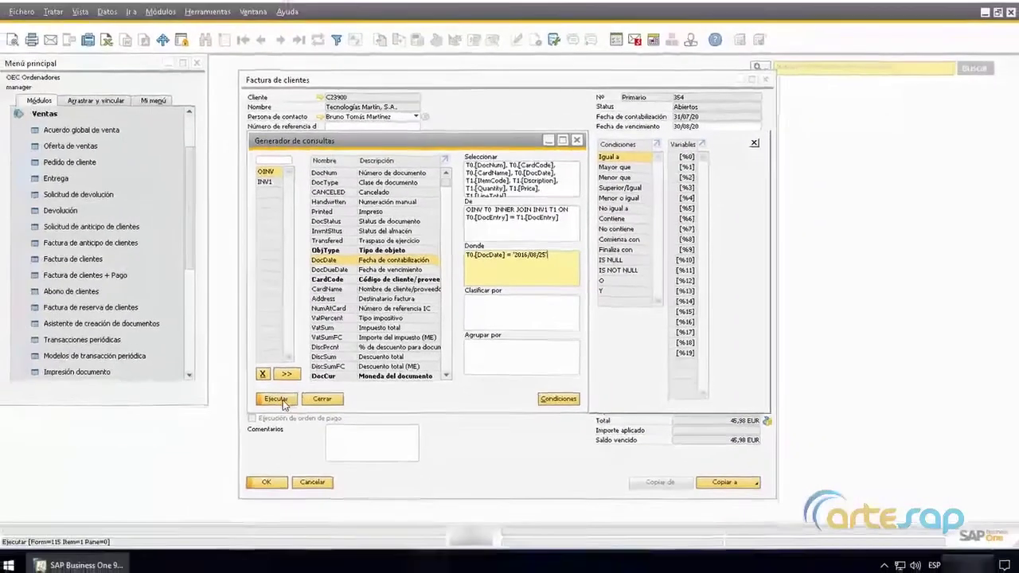
click(282, 402)
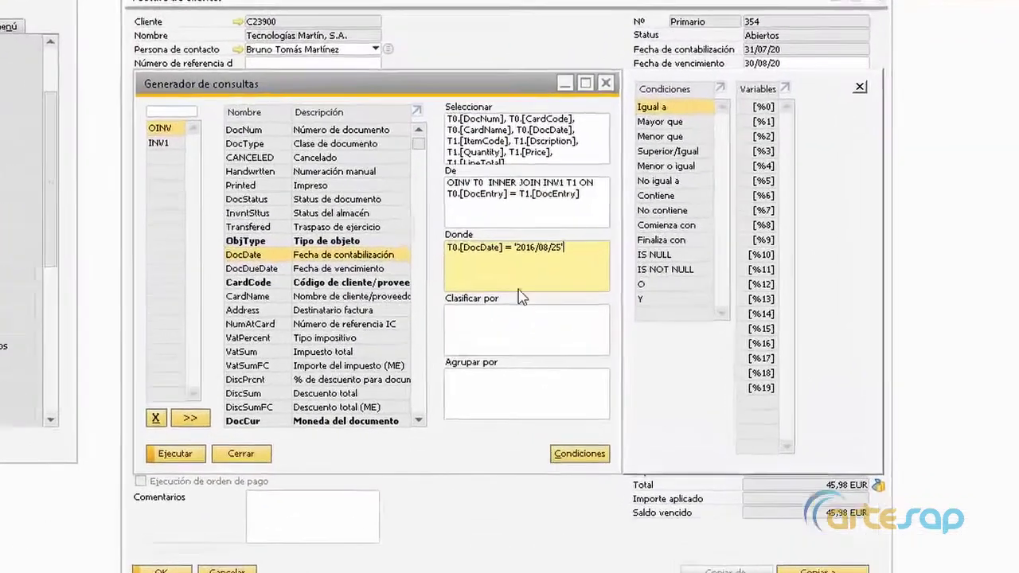
Replace the query's fixed date condition so OINV DocDate is greater than or equal to the variable [%0]
drag(507, 253, 548, 253)
key(BackSpace)
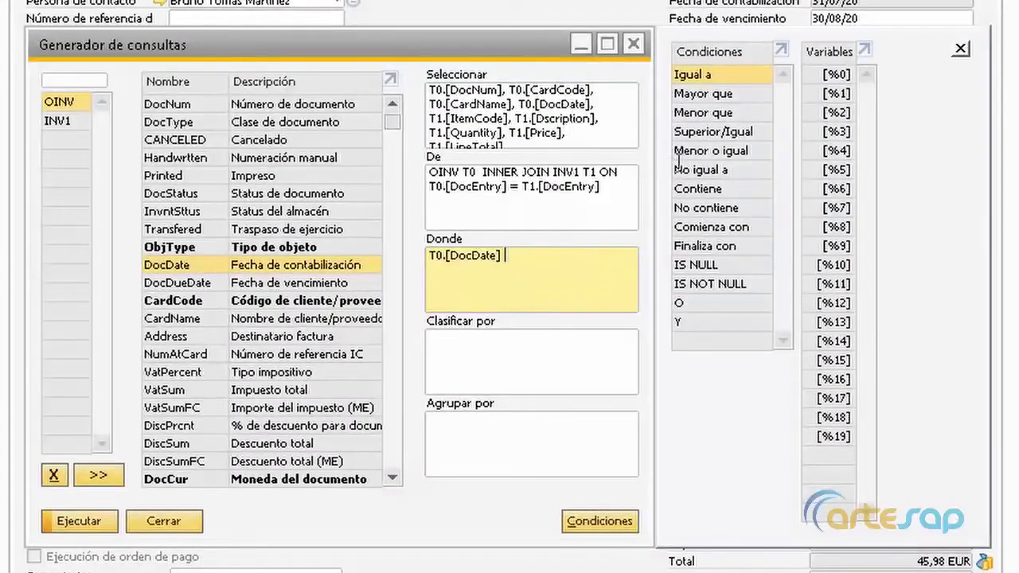
double_click(721, 134)
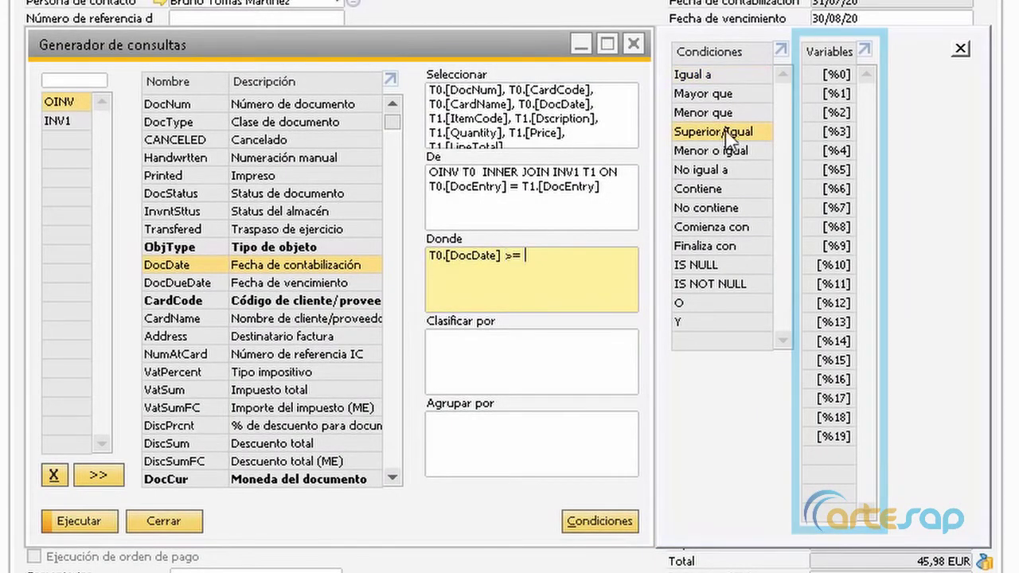
double_click(821, 73)
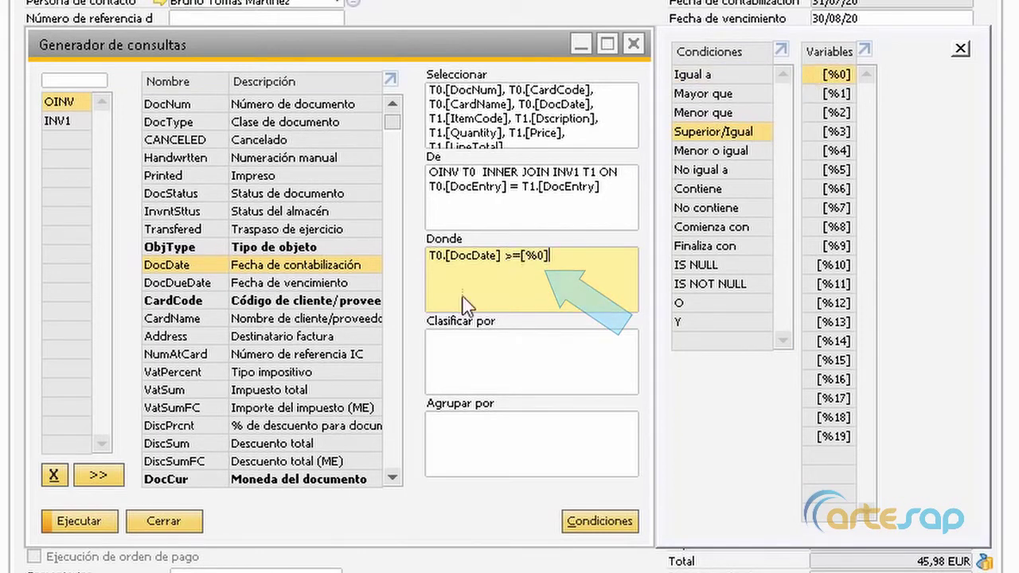
Run the query with 25/08/2016 as the posting date criterion and close its result preview
click(79, 522)
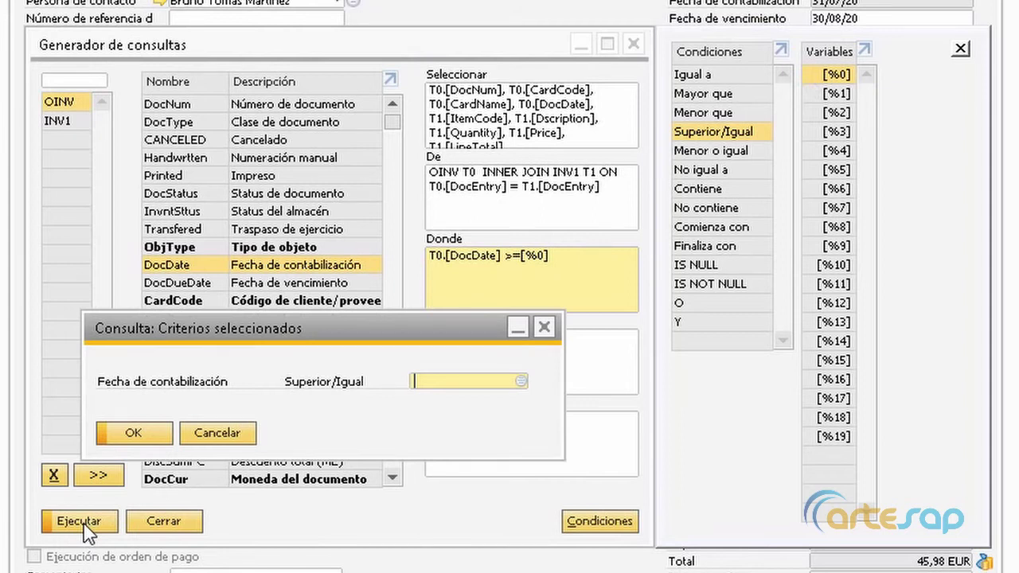
text(25/08/2016)
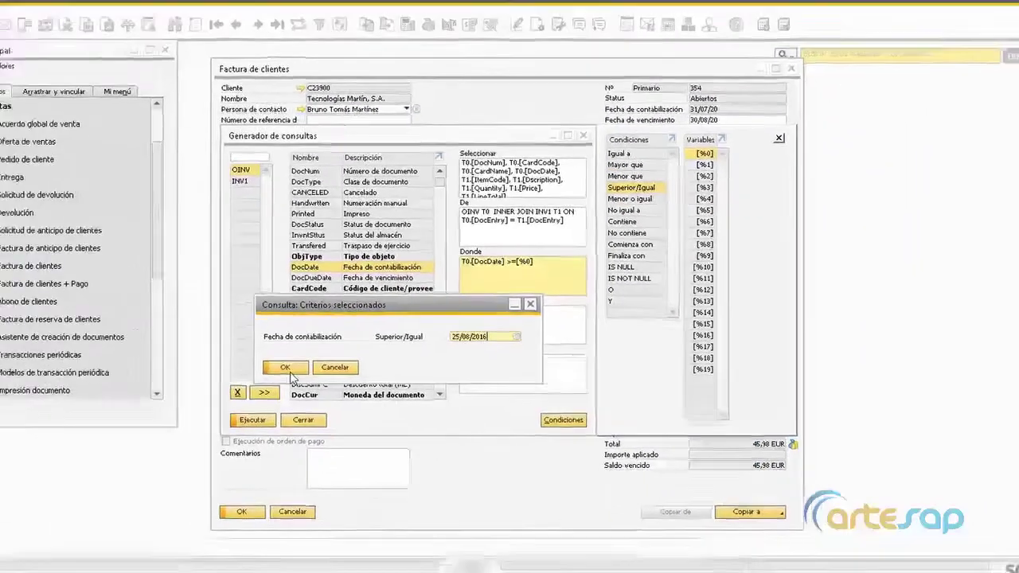
click(237, 394)
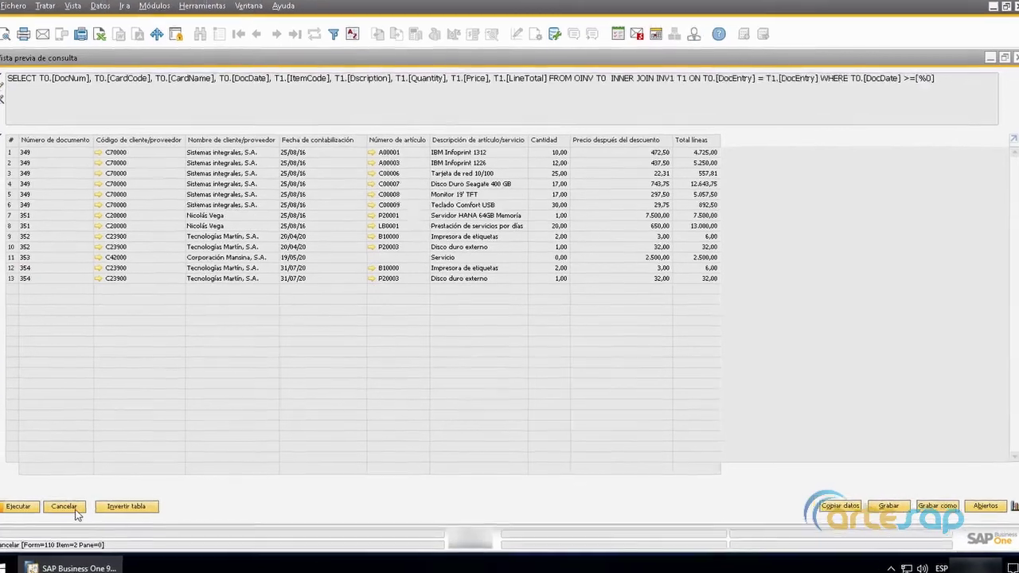
click(73, 501)
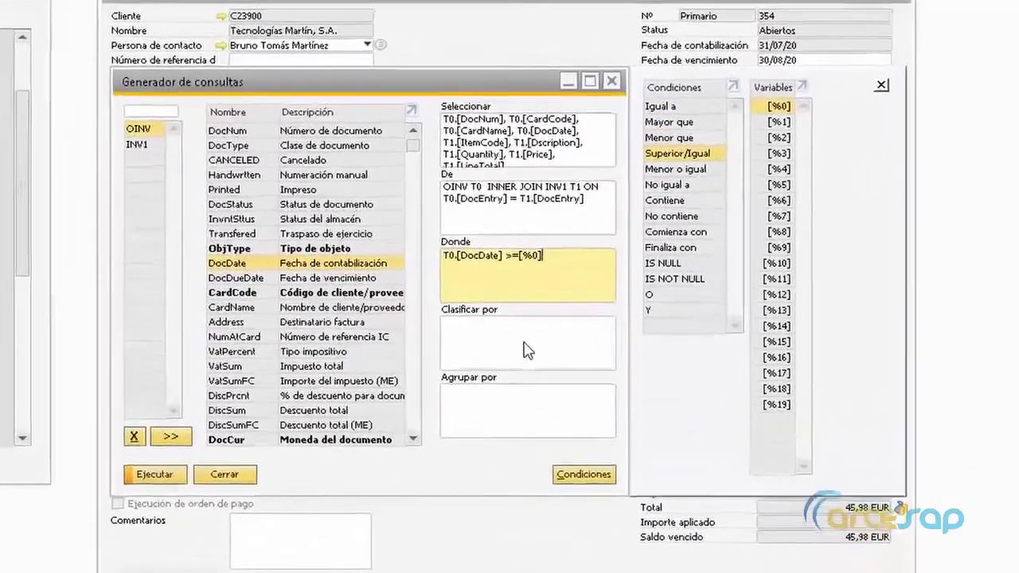
Sort the query by the OINV CardName field and run it for posting dates from 25/08/2016
click(525, 316)
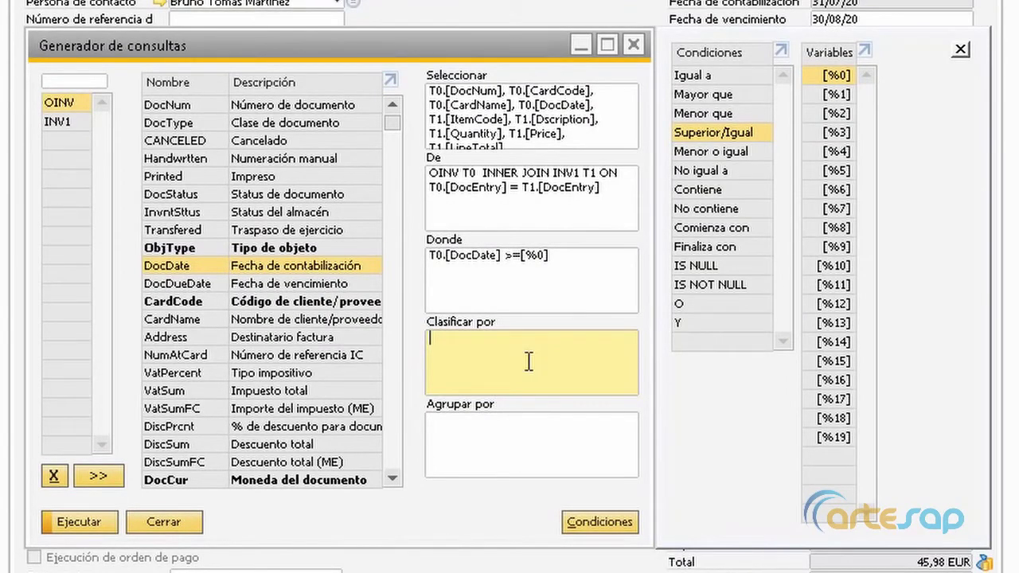
double_click(342, 322)
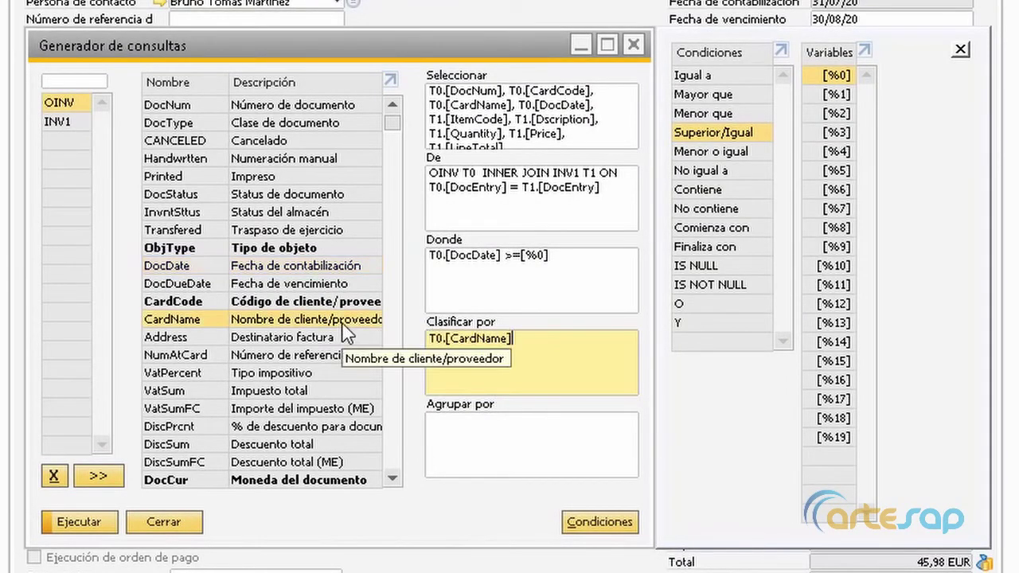
click(106, 525)
text(25/08/2016)
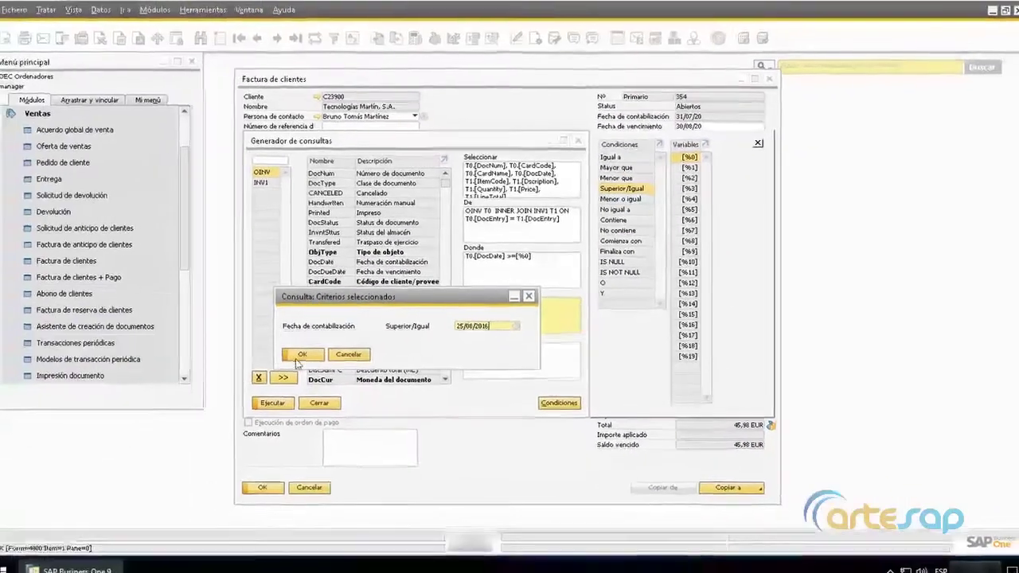
click(300, 356)
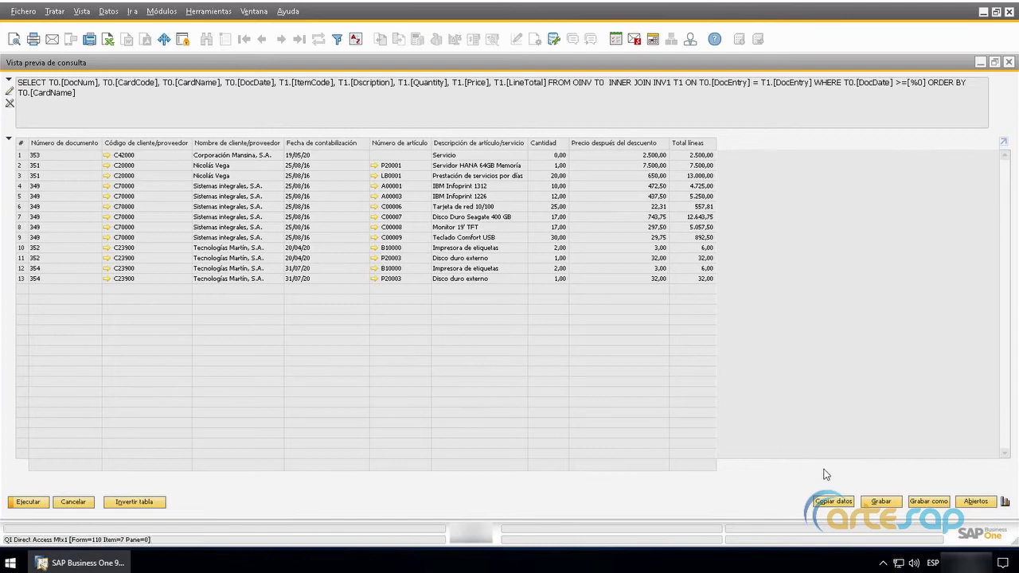
Start saving the query and add a new query category named "Informes de ventas"
click(881, 502)
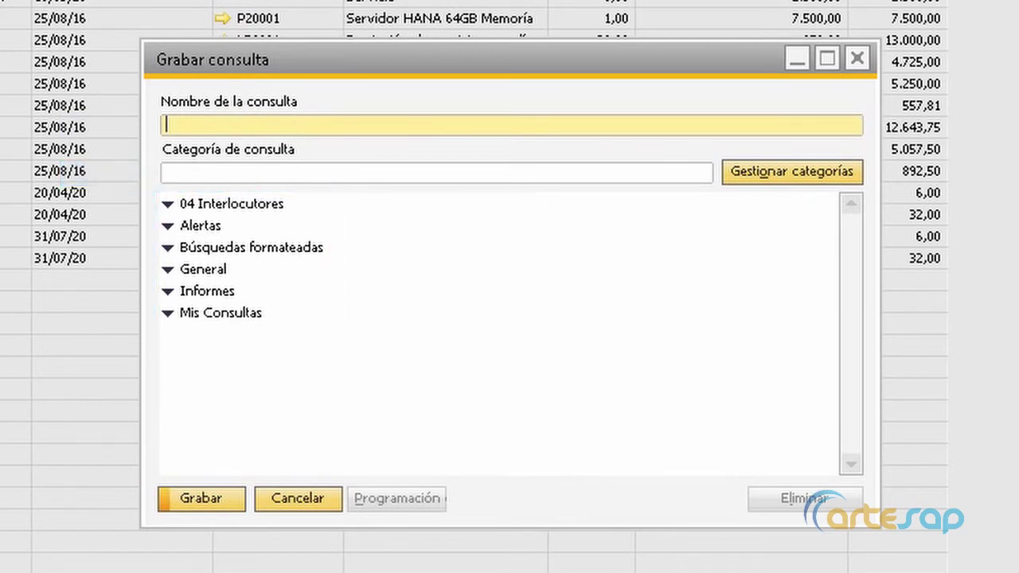
click(784, 179)
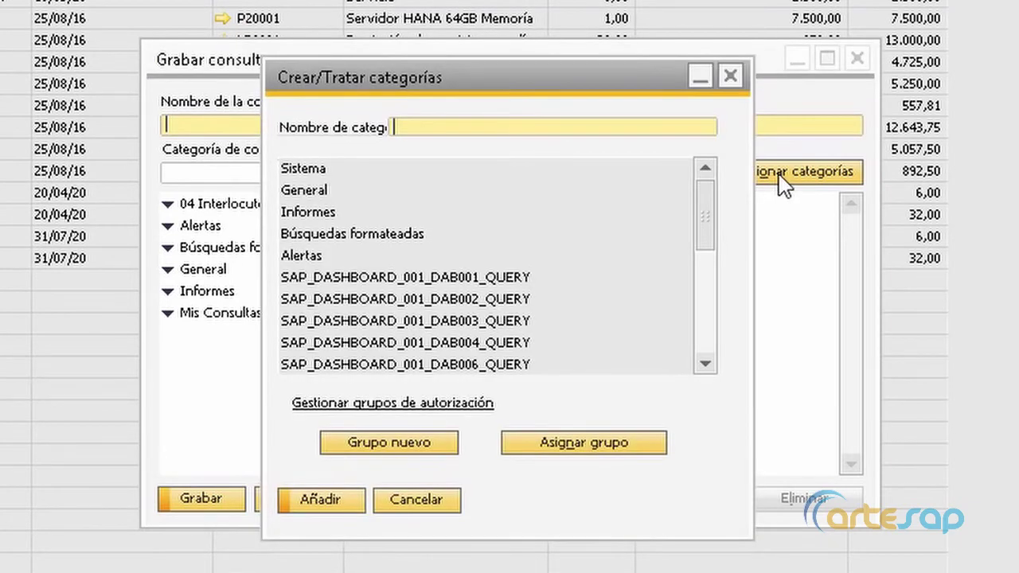
text(Informes de ventas)
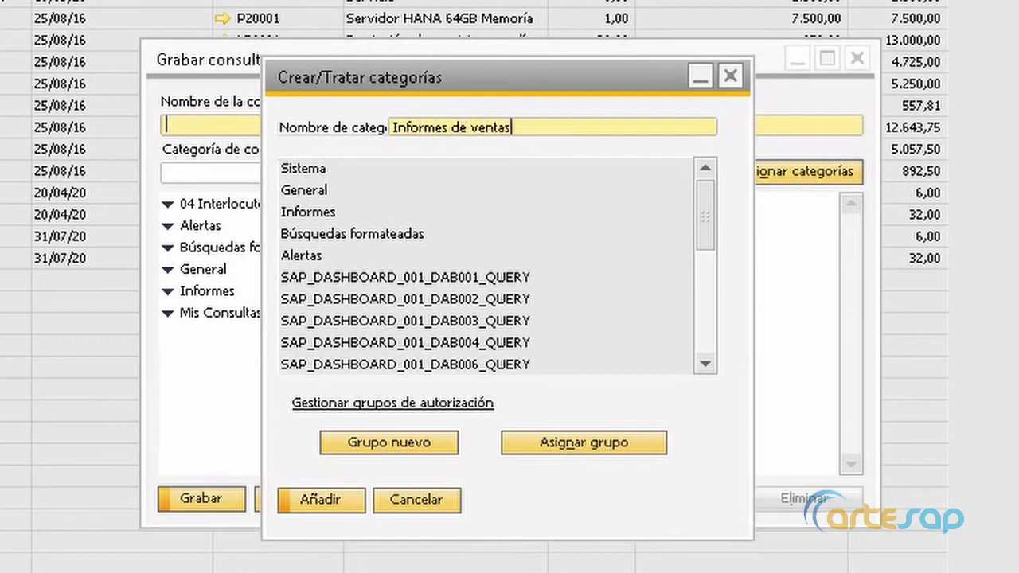
click(342, 505)
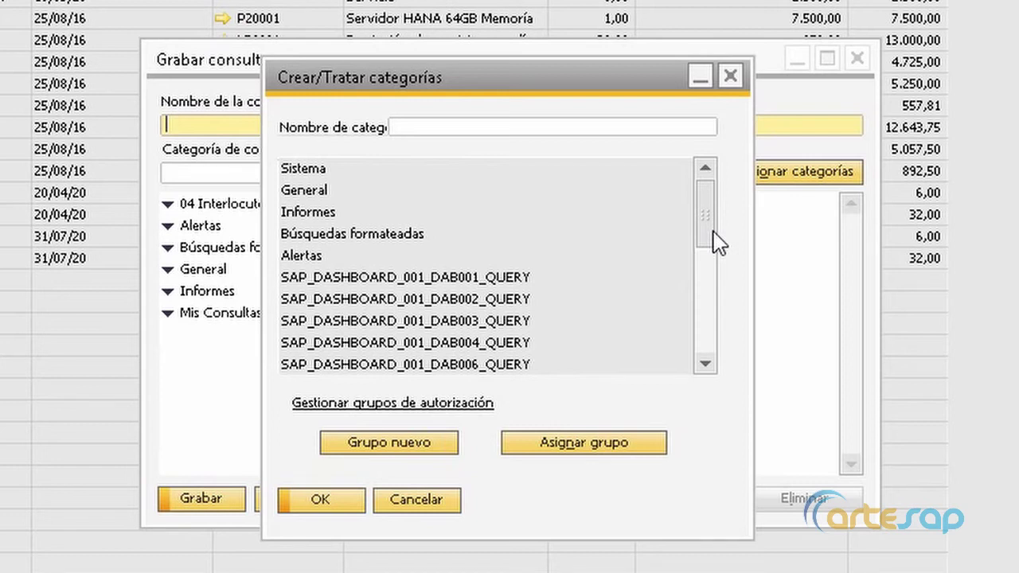
Assign the authorization group "Consultas grabadas: Número de grupos1" to the Informes de ventas category and close the category management
drag(714, 233, 703, 359)
click(380, 368)
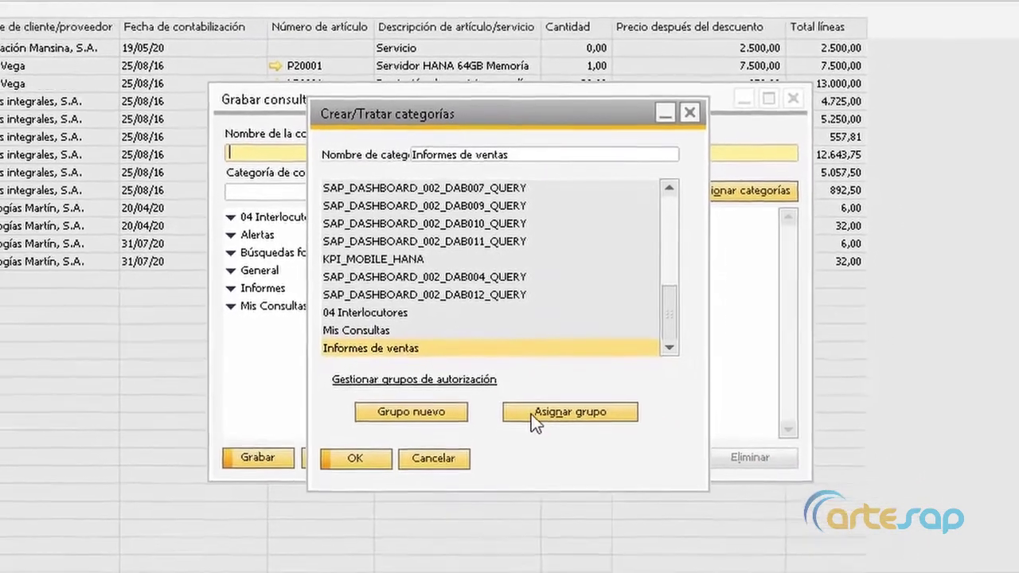
click(561, 439)
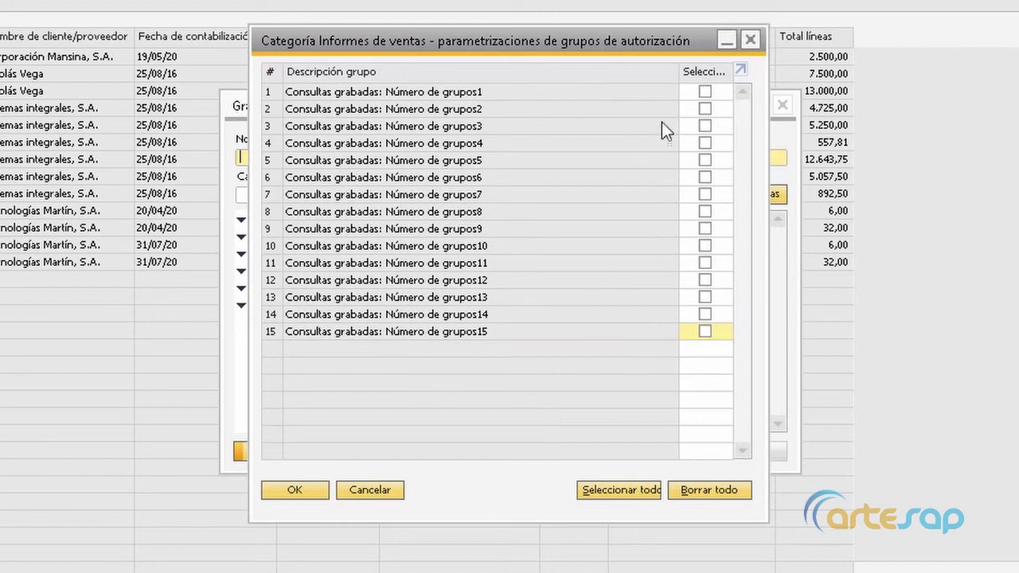
click(709, 89)
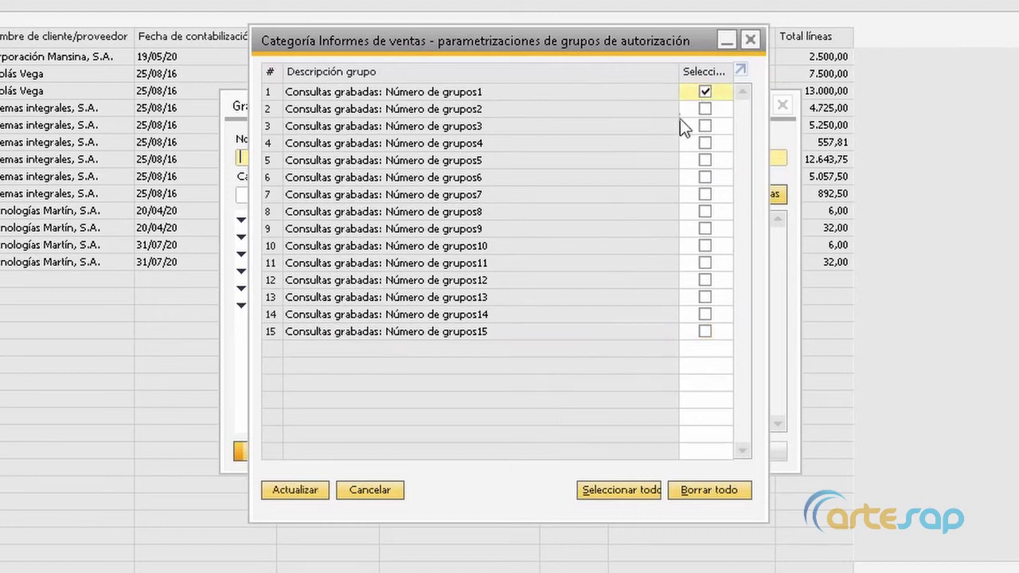
click(303, 493)
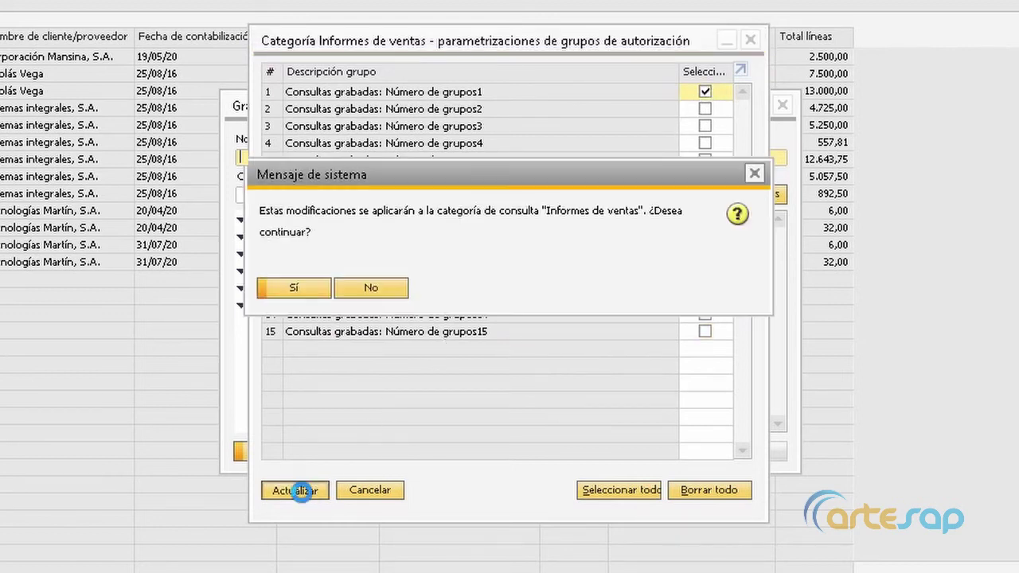
click(301, 296)
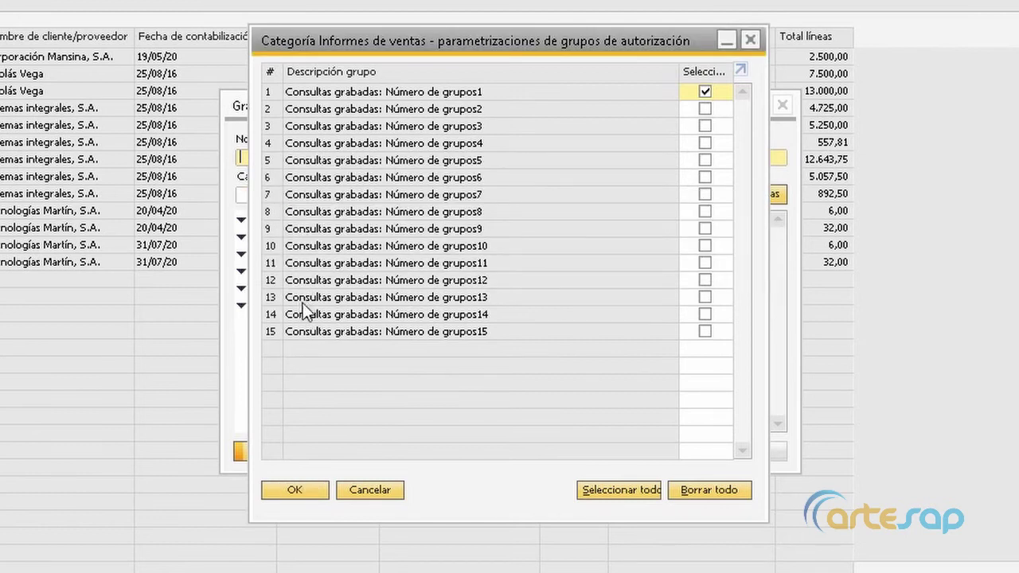
click(284, 494)
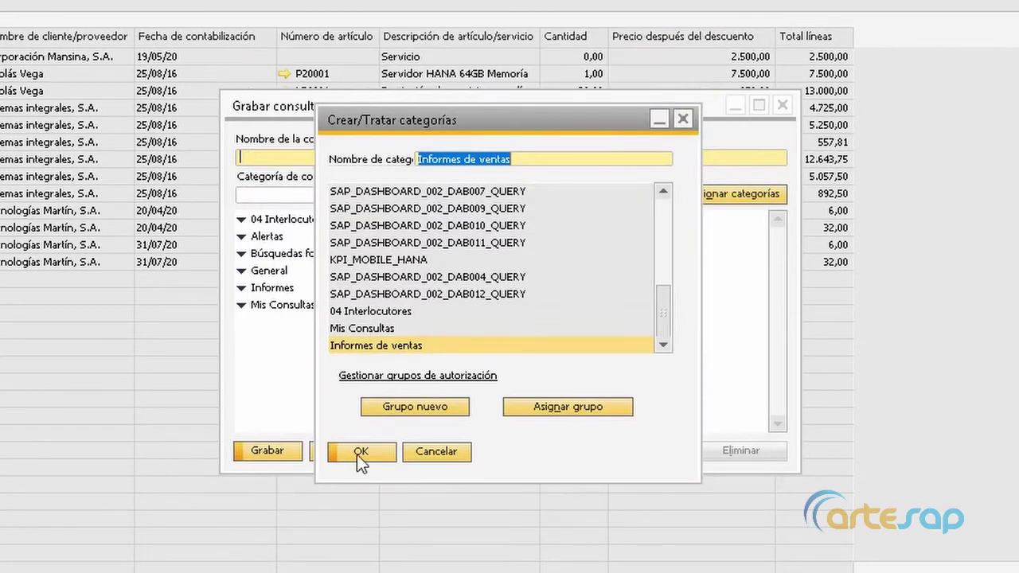
click(357, 455)
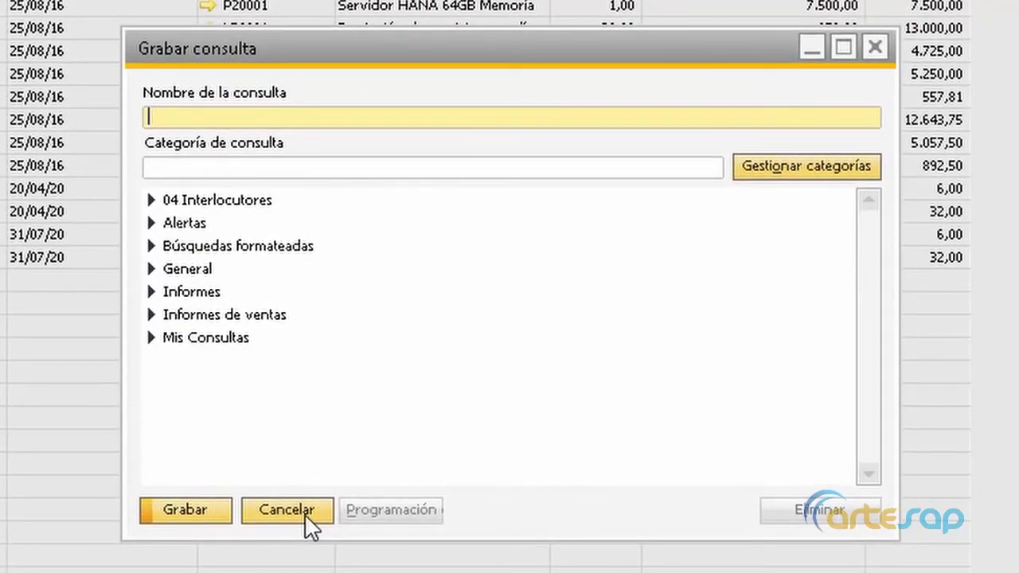
Save the query as "Facturas desde fecha" in the Informes de ventas category
text(acturas)
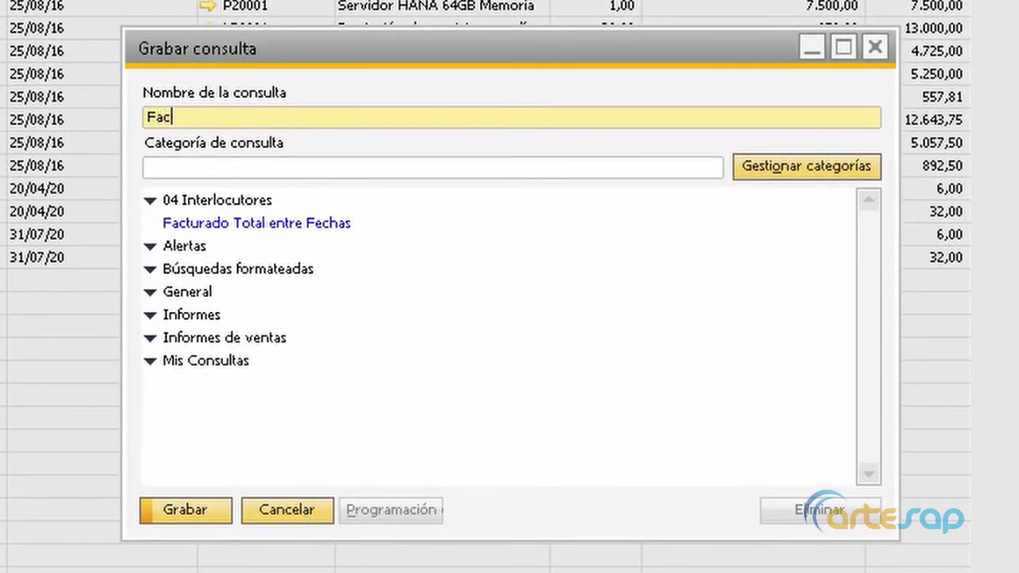
text(fecha)
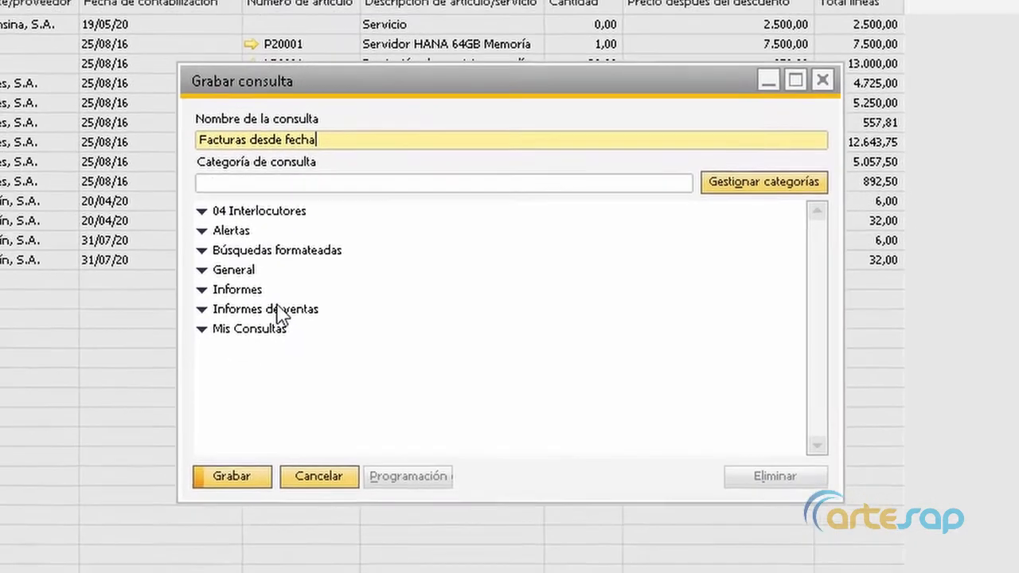
click(239, 316)
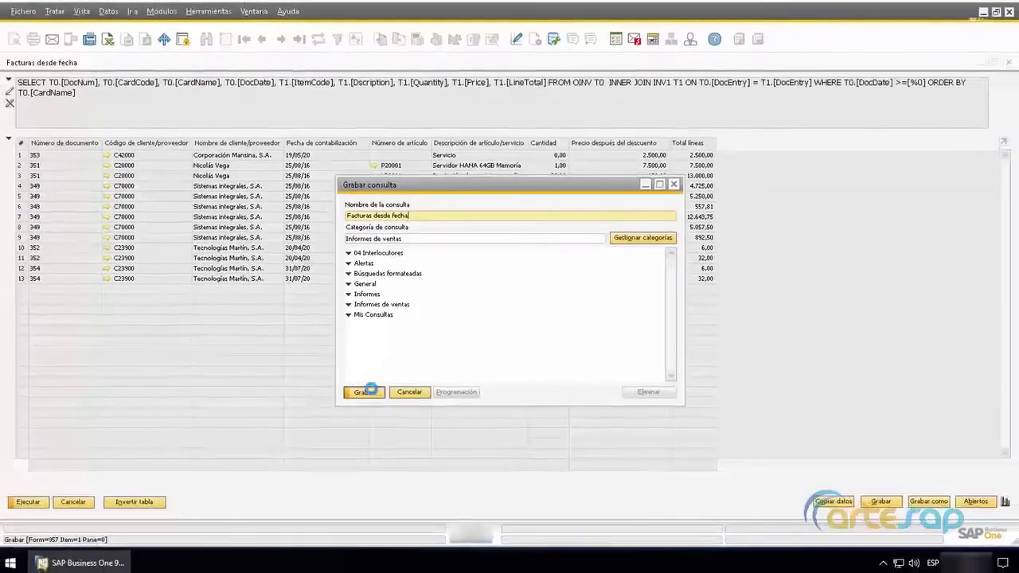
click(309, 423)
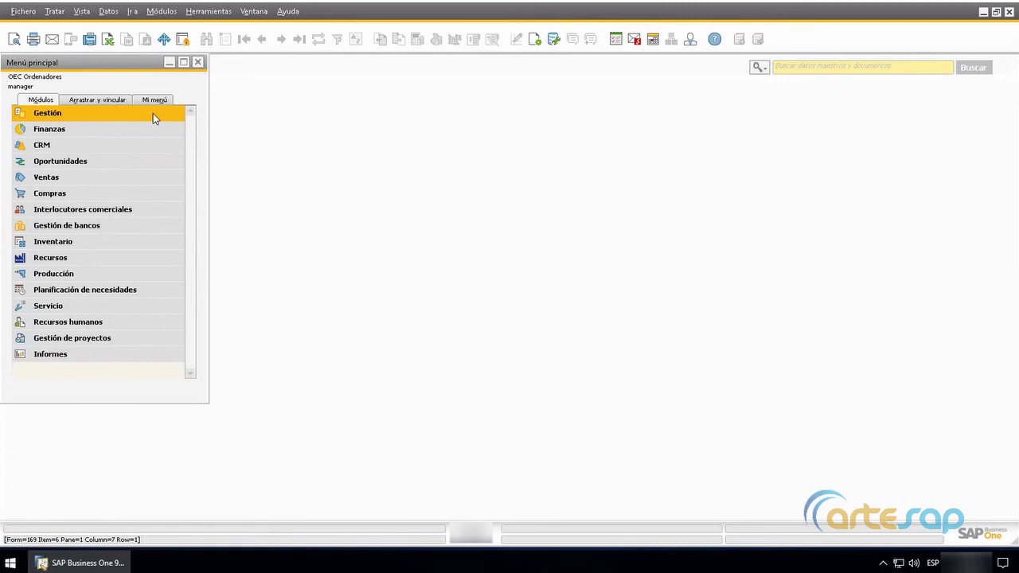
Open the general authorizations from the system initialization settings
click(152, 113)
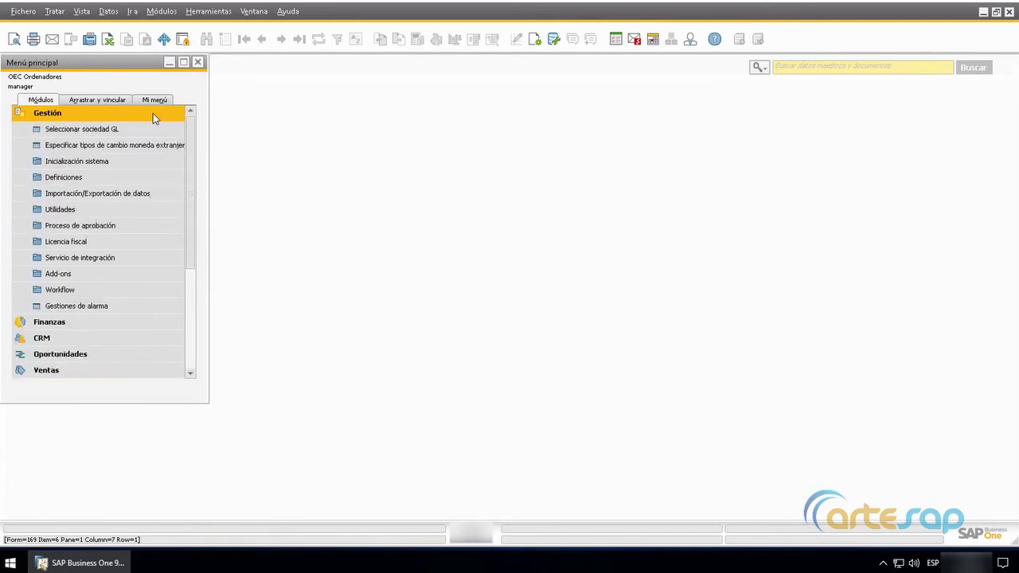
click(144, 161)
click(149, 227)
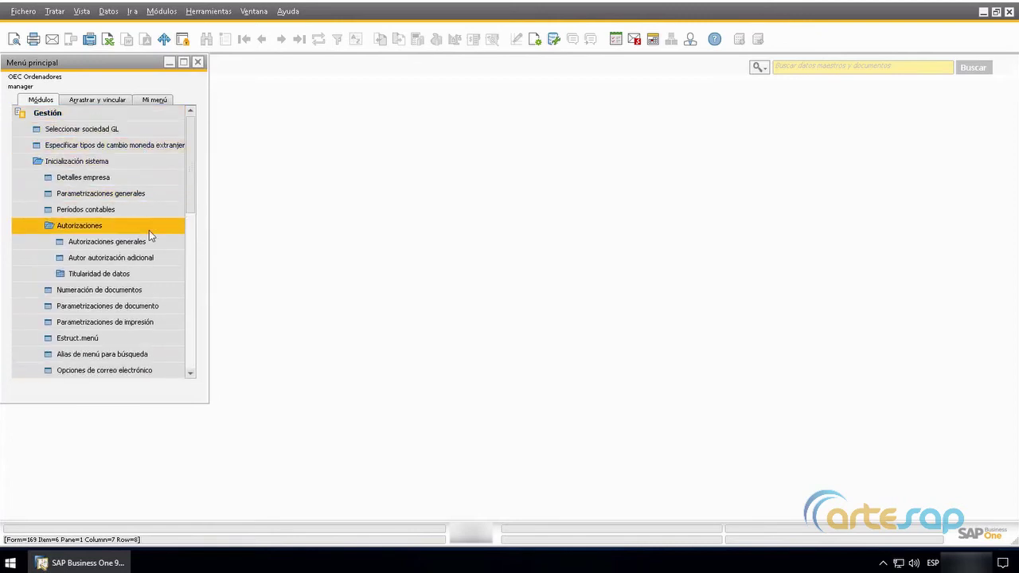
click(149, 242)
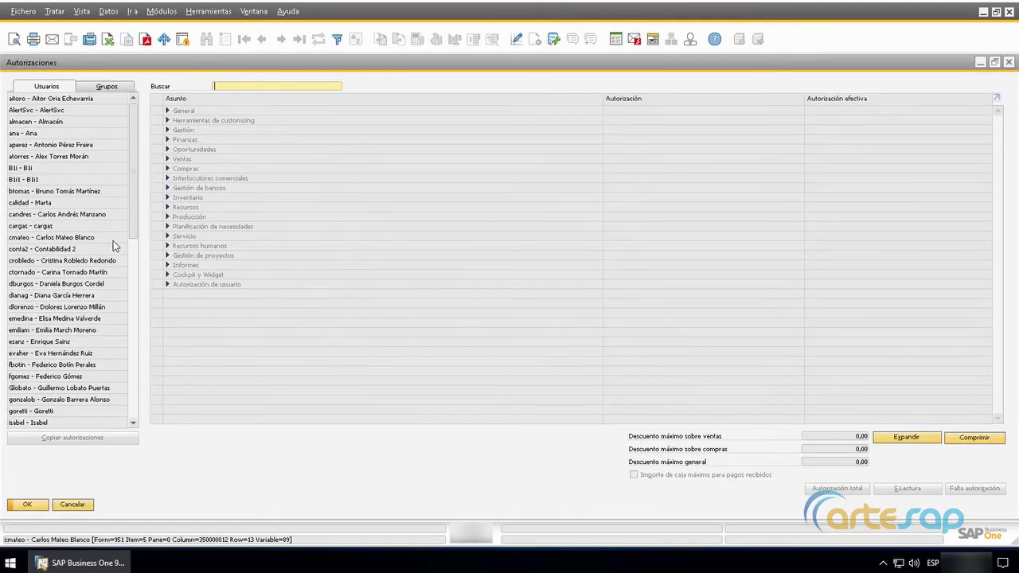
Show the query generator authorizations under Informes for the user listed just above conta2
click(113, 240)
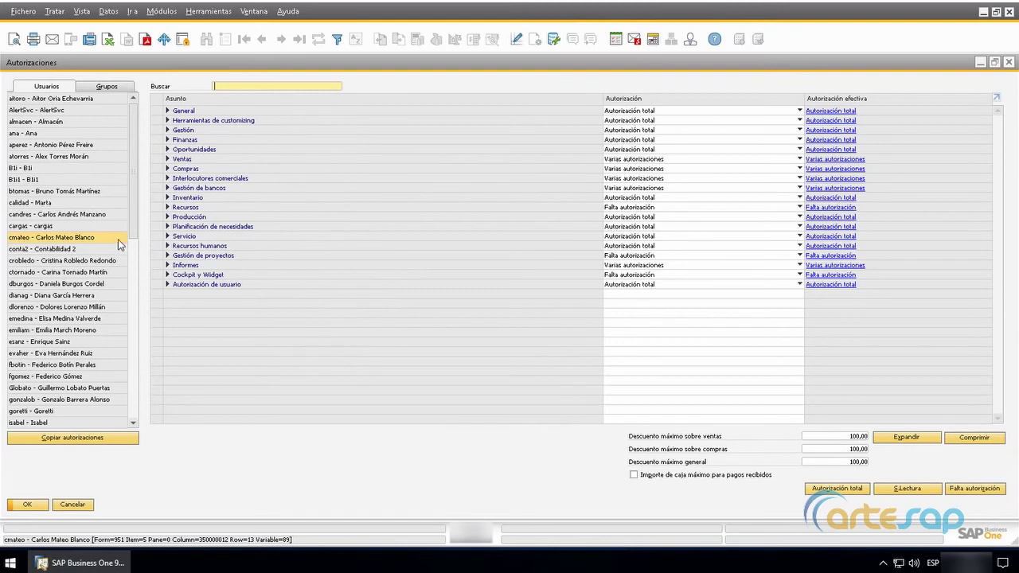
click(167, 265)
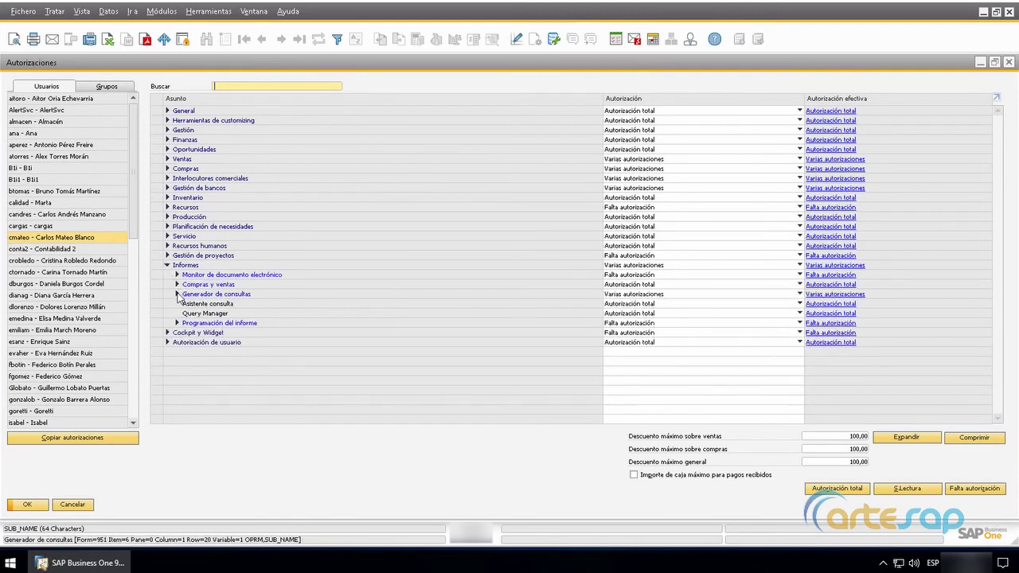
click(177, 295)
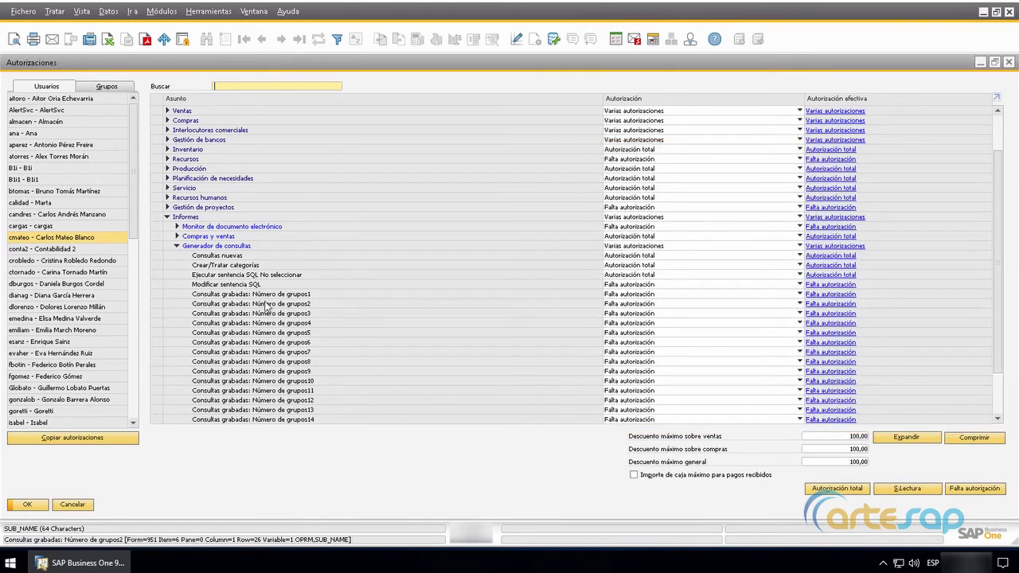
Set the user's permission for saved query groups 1, 2 and 5 to Autorización total
click(624, 304)
click(624, 306)
click(623, 305)
click(623, 314)
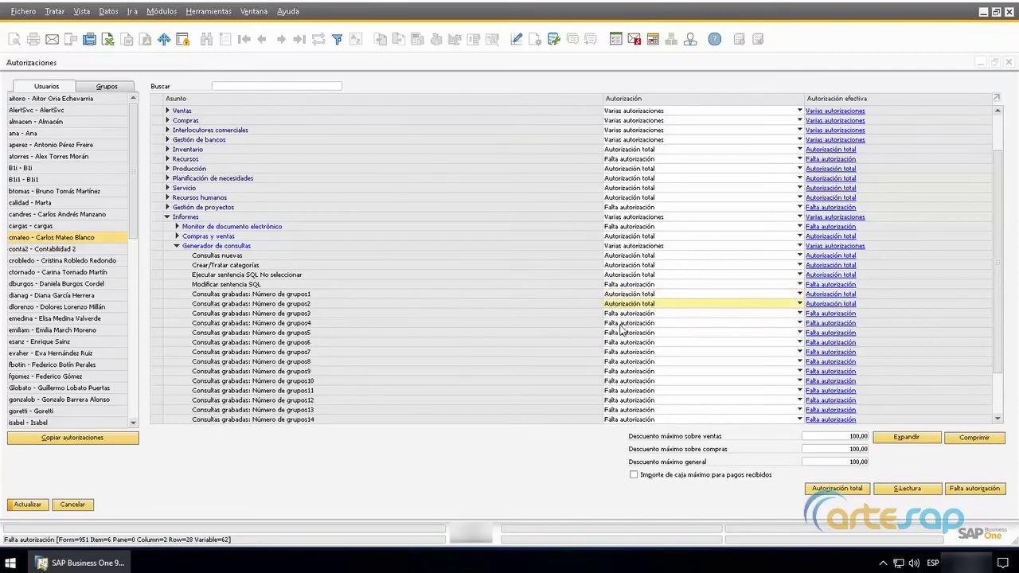
click(624, 333)
click(621, 343)
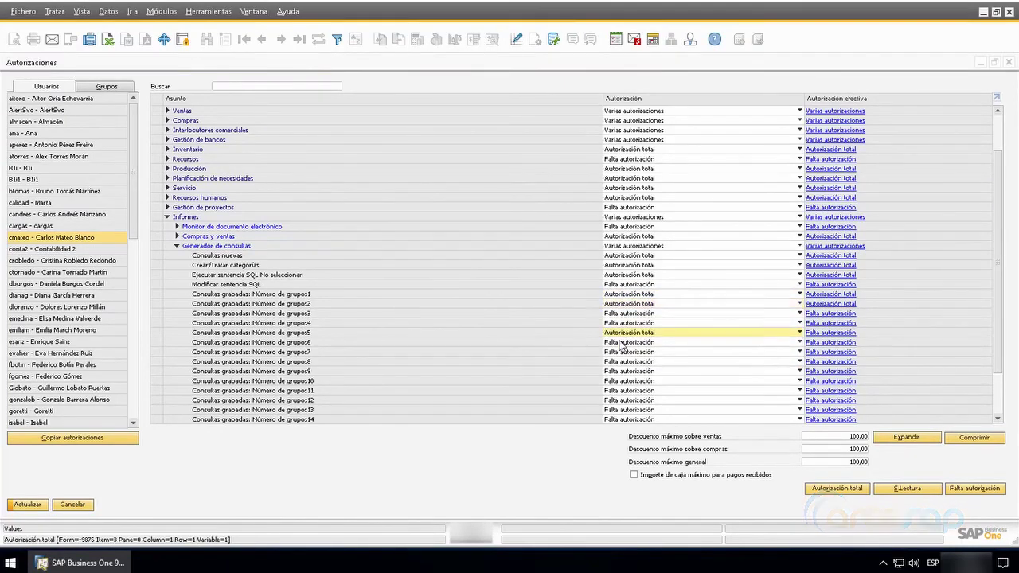